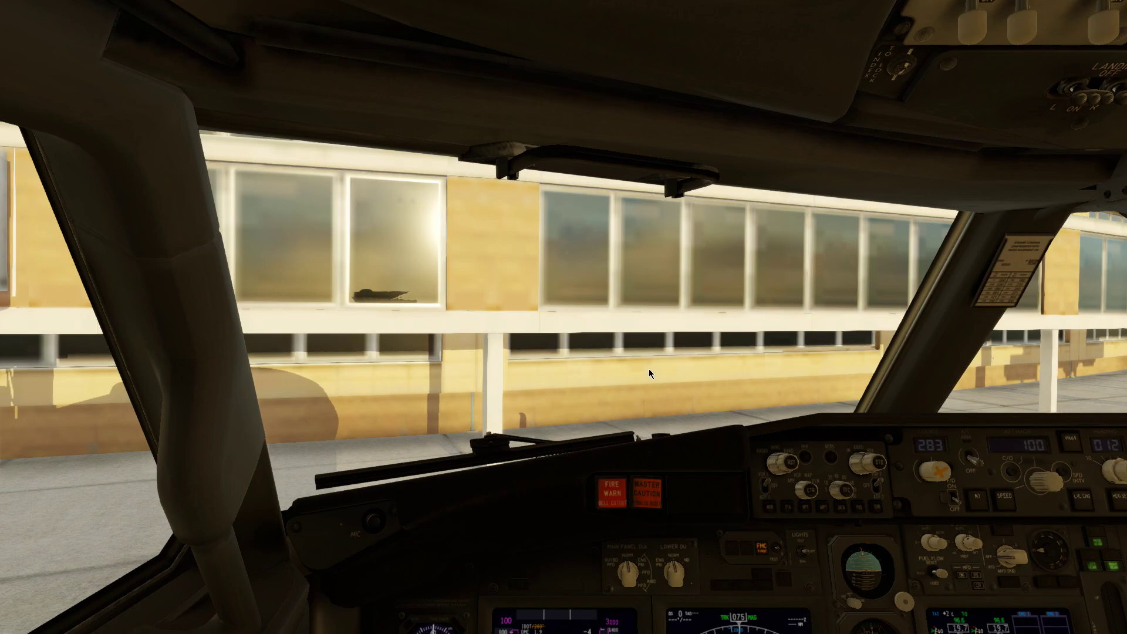
- Bring the captain's CDU into view, clear its scratchpad message and open the RTE 1 page
key(KP_1)
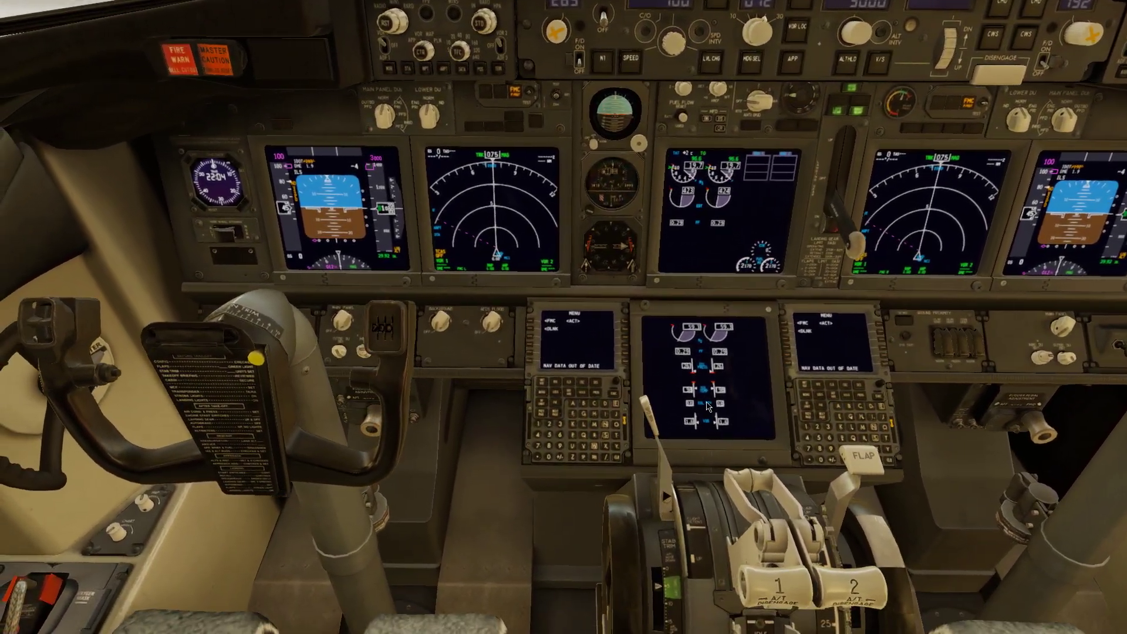
key(ctrl+2)
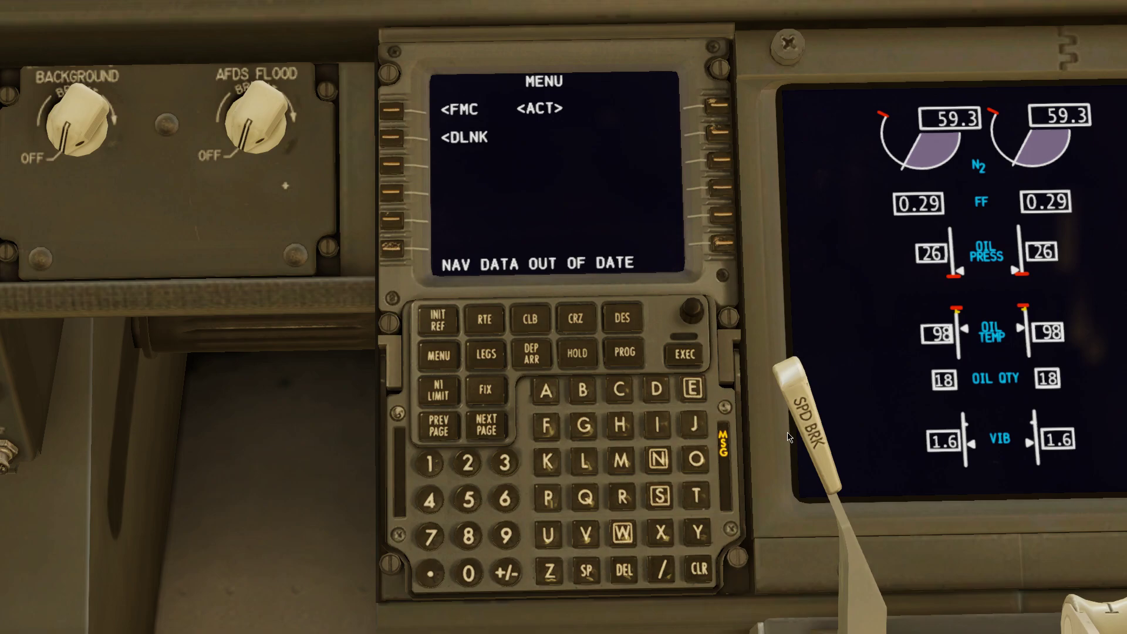
drag(819, 332, 815, 332)
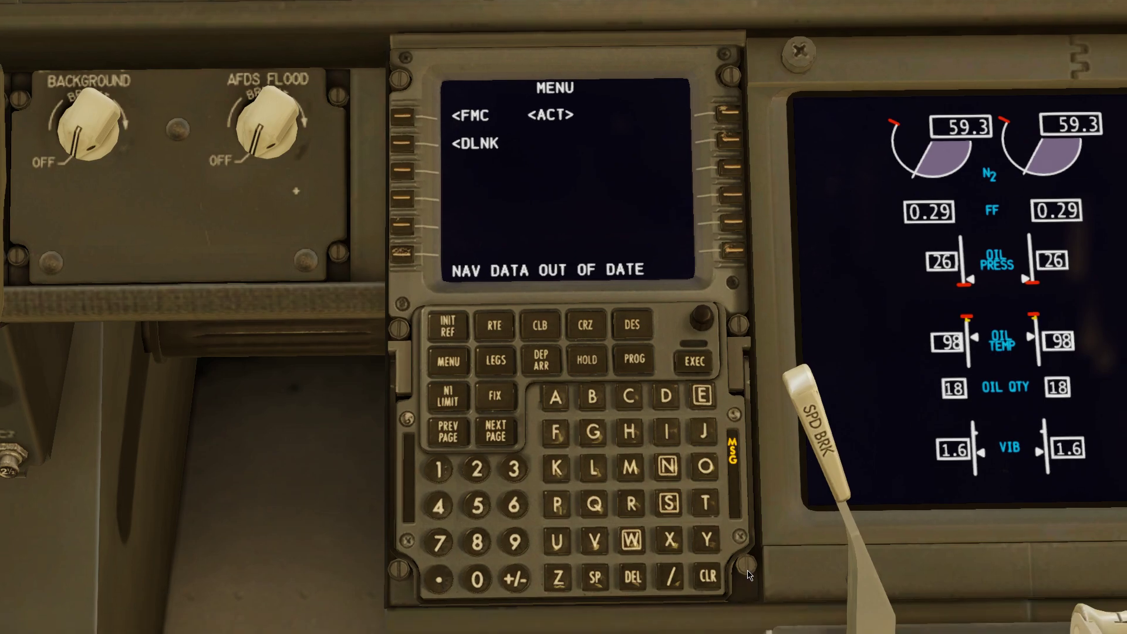
click(710, 577)
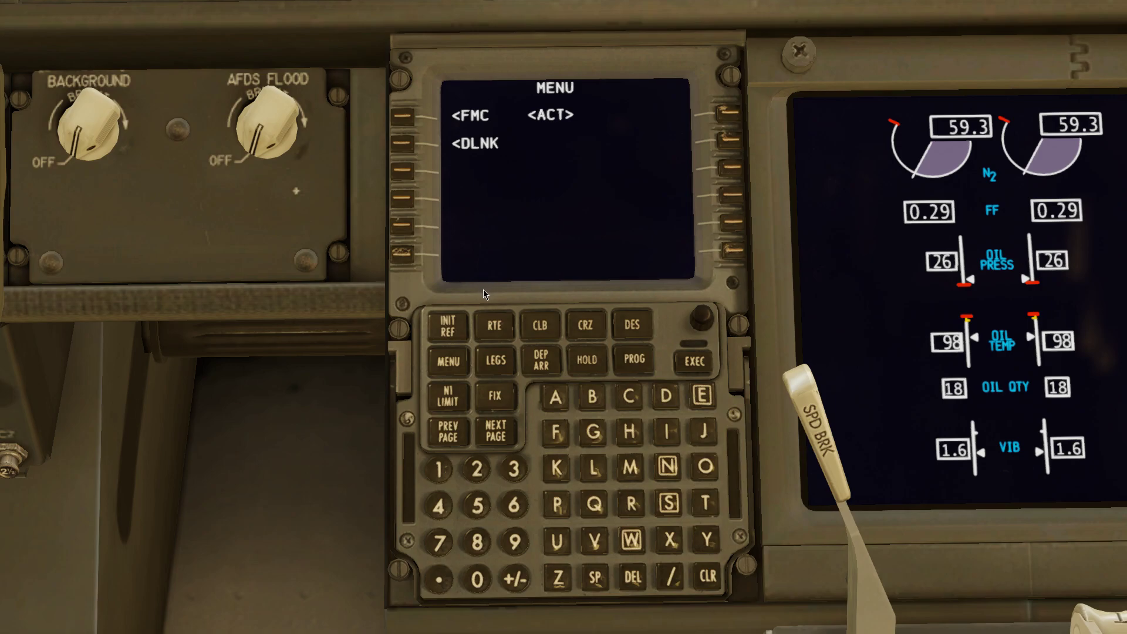
click(494, 326)
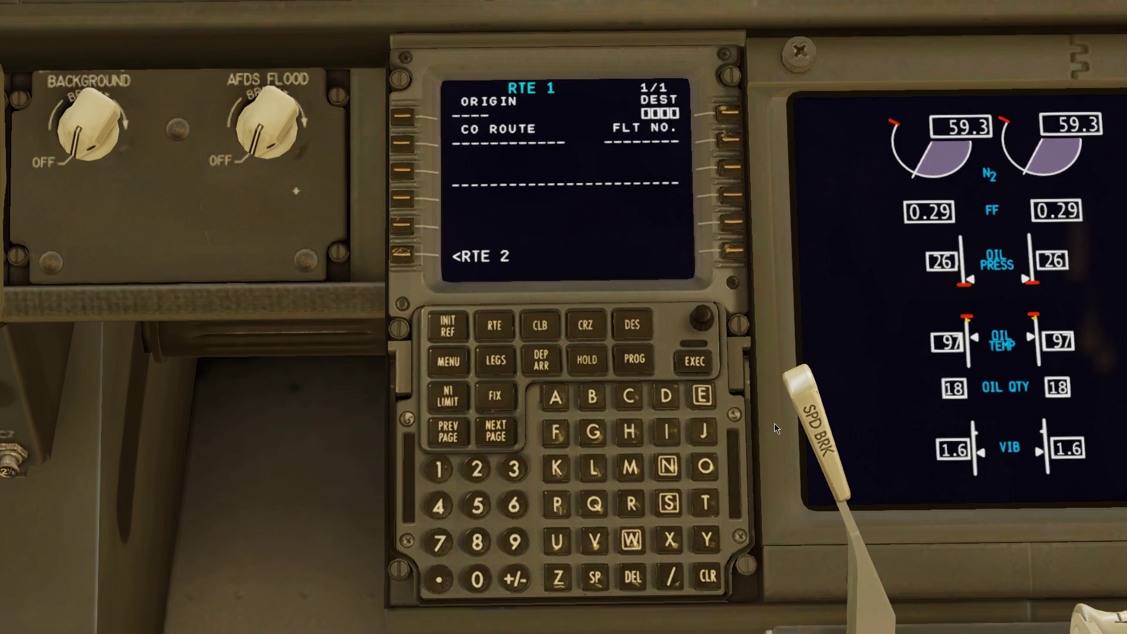
- Enter KMCI as the origin airport of route 1
click(566, 473)
click(628, 471)
click(629, 398)
click(665, 433)
click(407, 121)
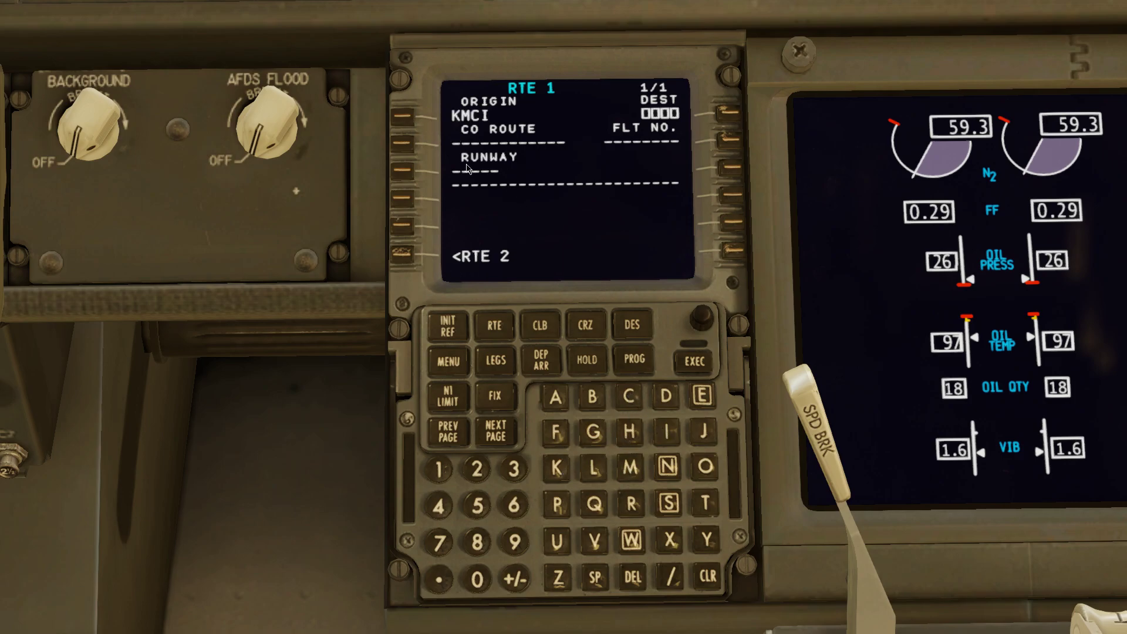
- Enter KCOU as the route's destination and 01L as its departure runway
click(554, 470)
click(629, 397)
click(703, 466)
click(558, 538)
click(731, 113)
click(477, 581)
click(439, 469)
click(402, 172)
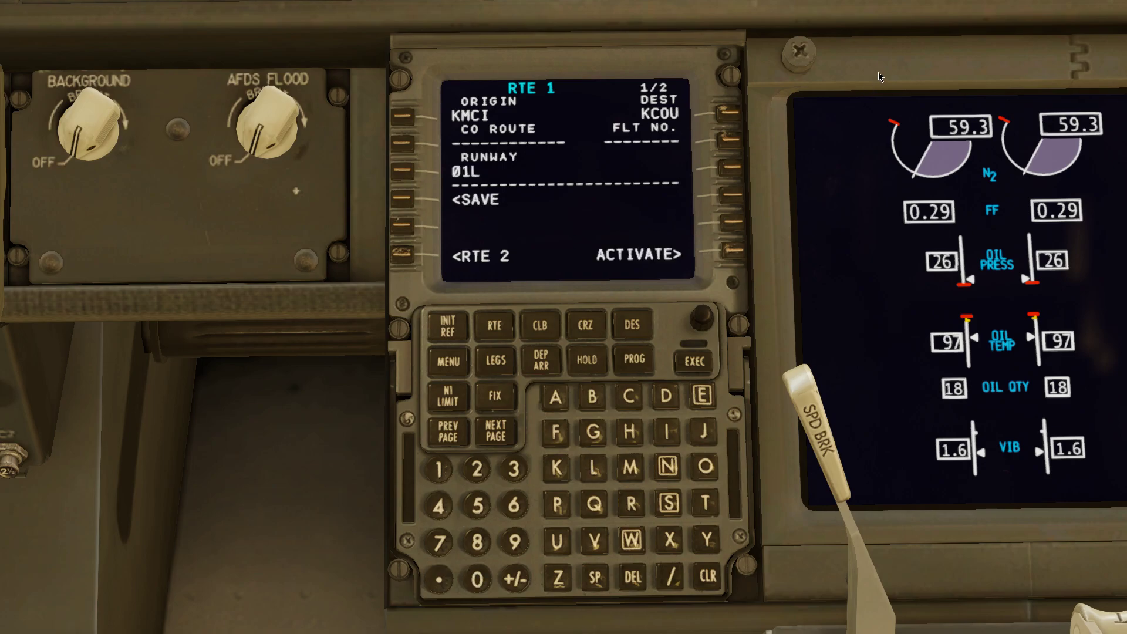
- Open the map in VFR sectional mode and examine the airport layout around the aircraft
mouse_move(1108, 7)
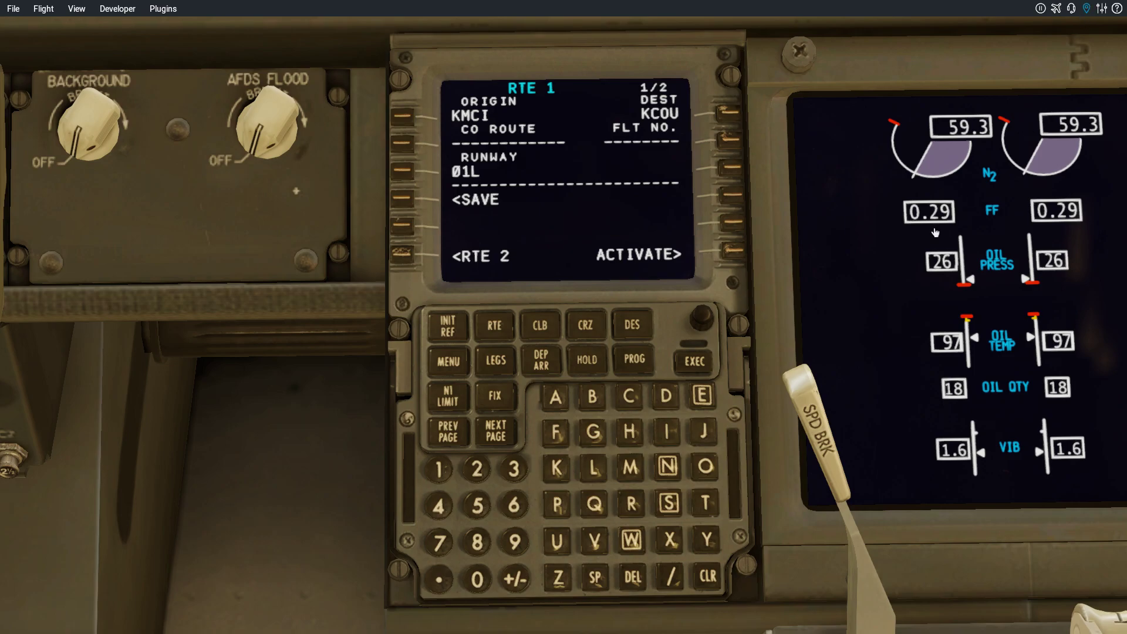
key(m)
click(501, 364)
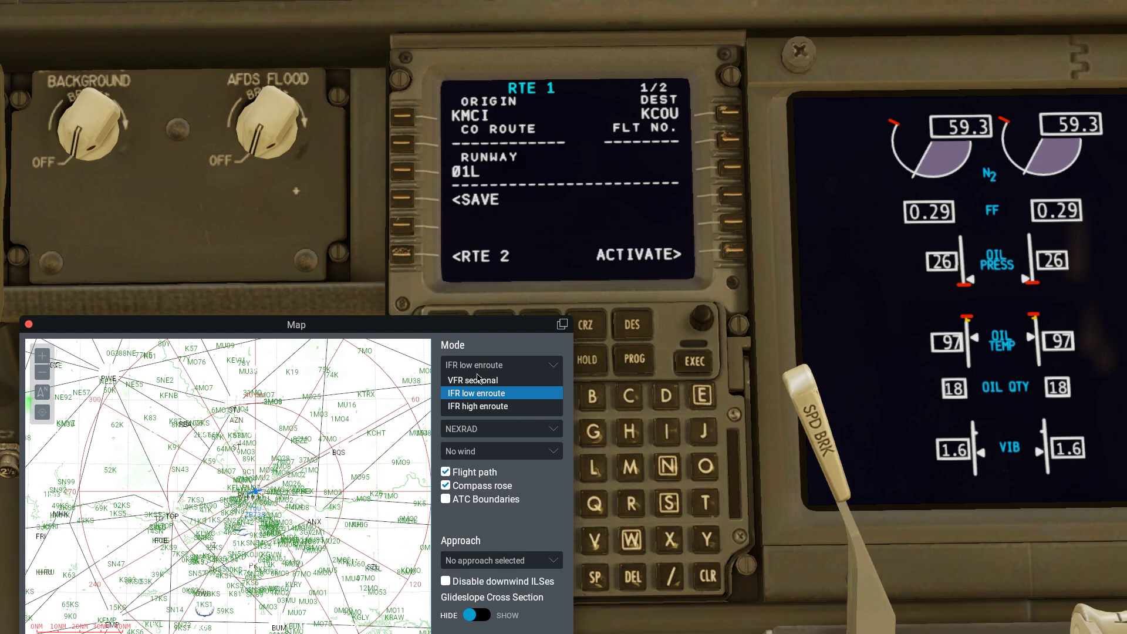
click(473, 380)
scroll(256, 492, up, 5)
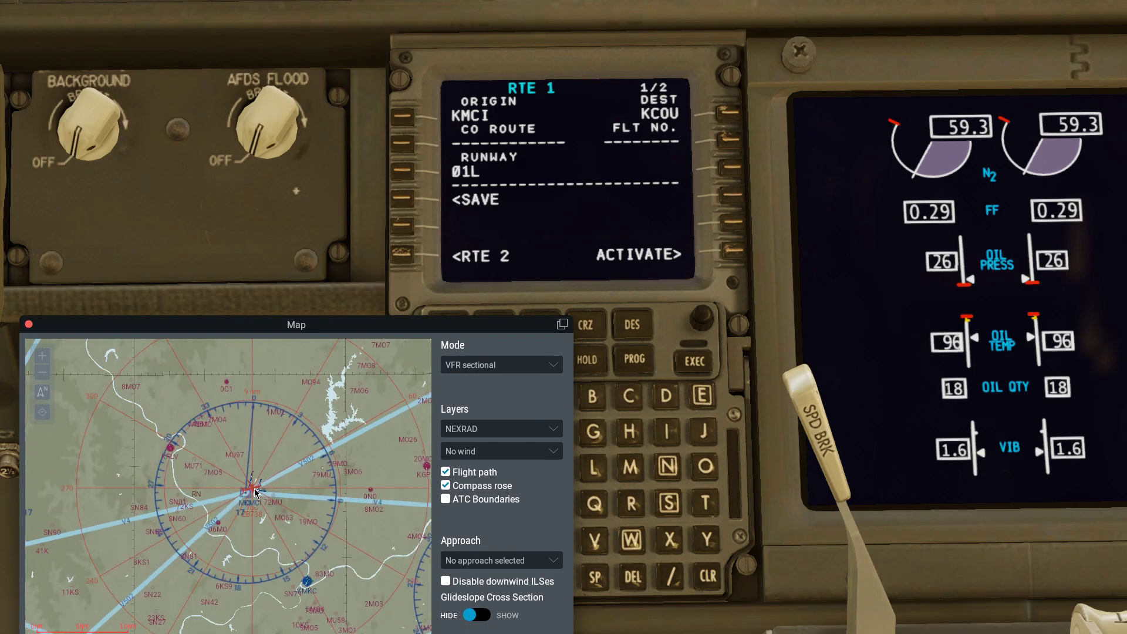
scroll(256, 492, up, 5)
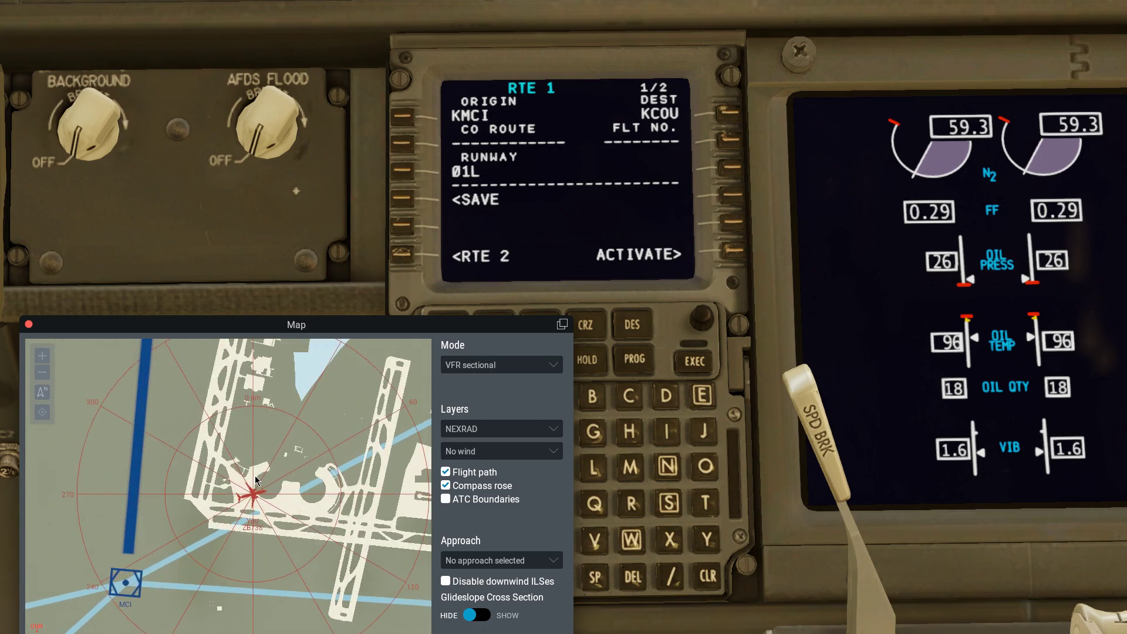
- Check the KMCI 01L ILS on the IFR low enroute chart, and compare it with the runway on the VFR sectional
click(487, 365)
click(485, 392)
click(197, 562)
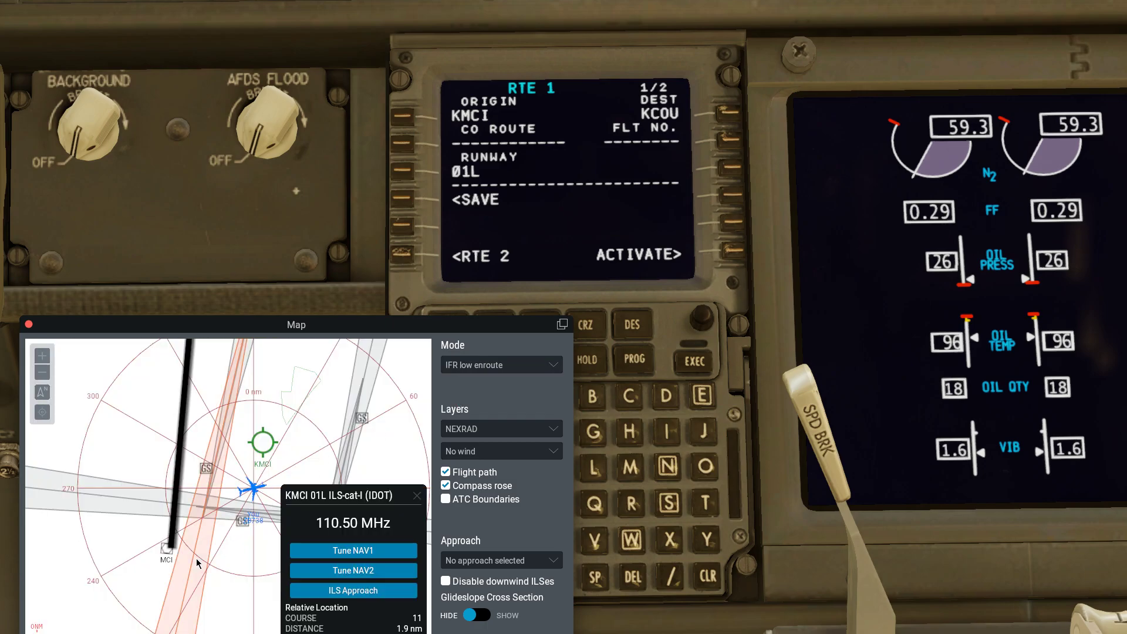
click(490, 364)
click(481, 382)
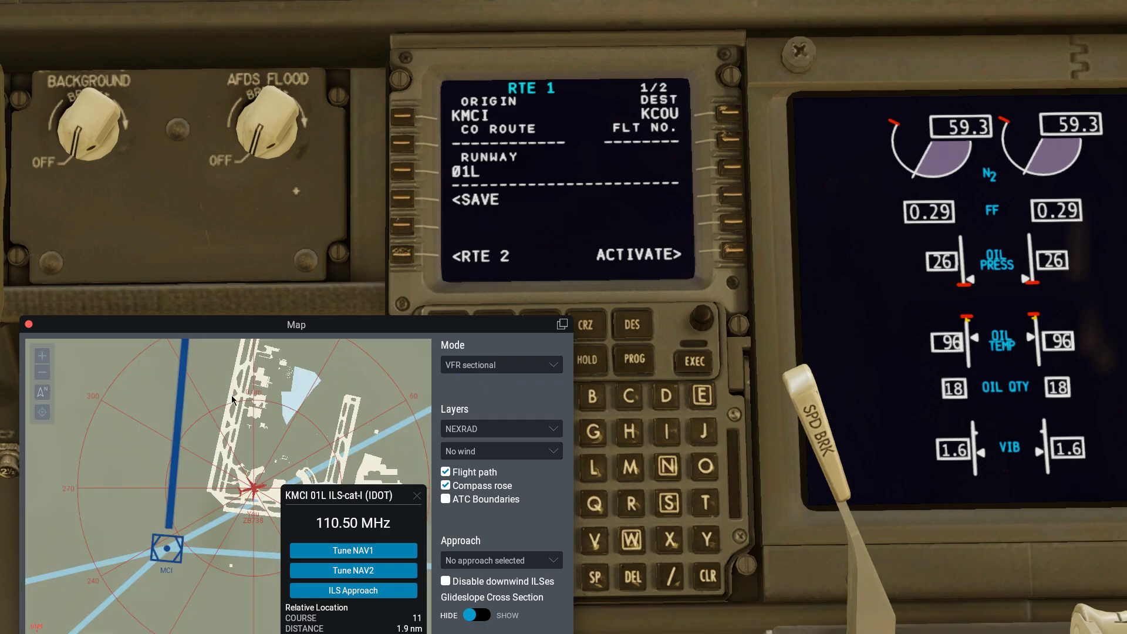
drag(275, 441, 232, 541)
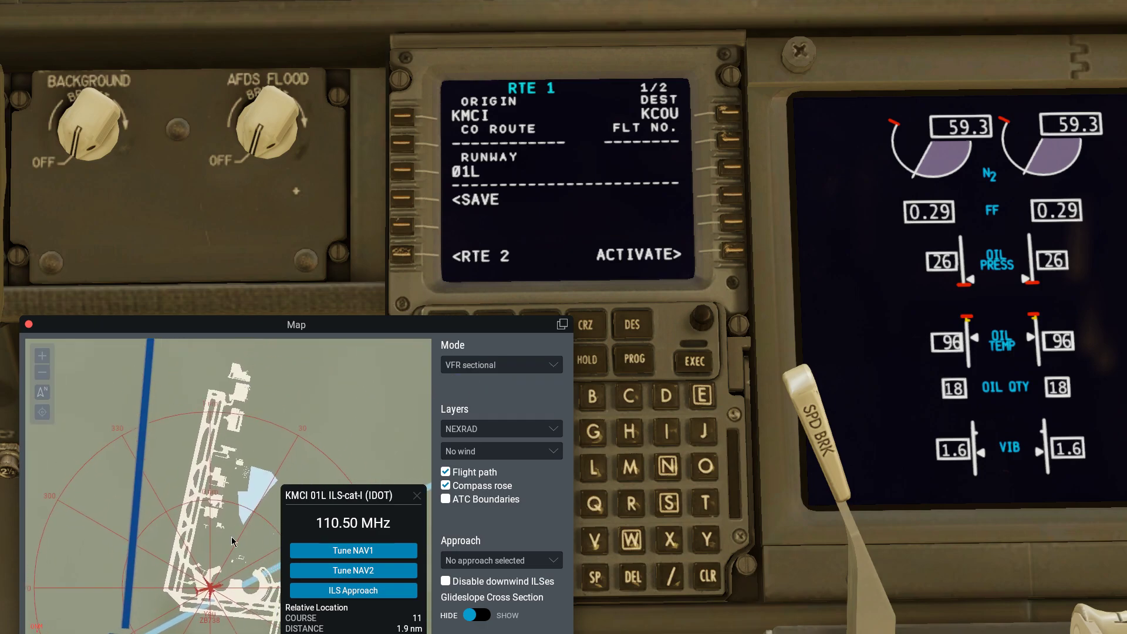
- Examine the waypoints around KMCI on the IFR low enroute chart and close the map
click(446, 366)
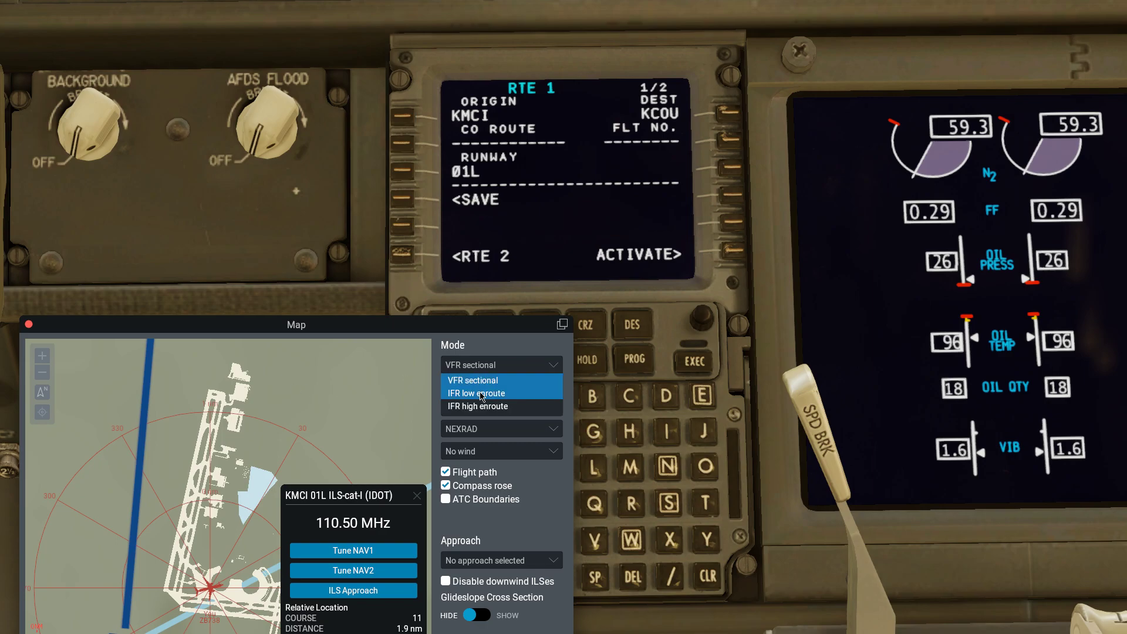
click(481, 392)
scroll(355, 429, down, 5)
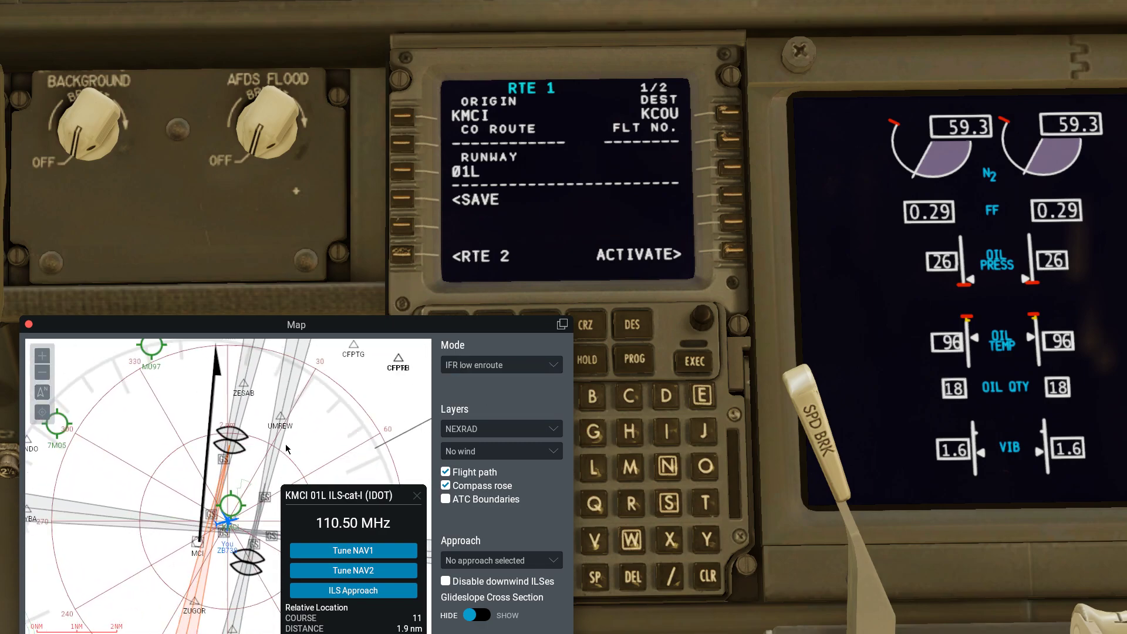
scroll(286, 448, up, 3)
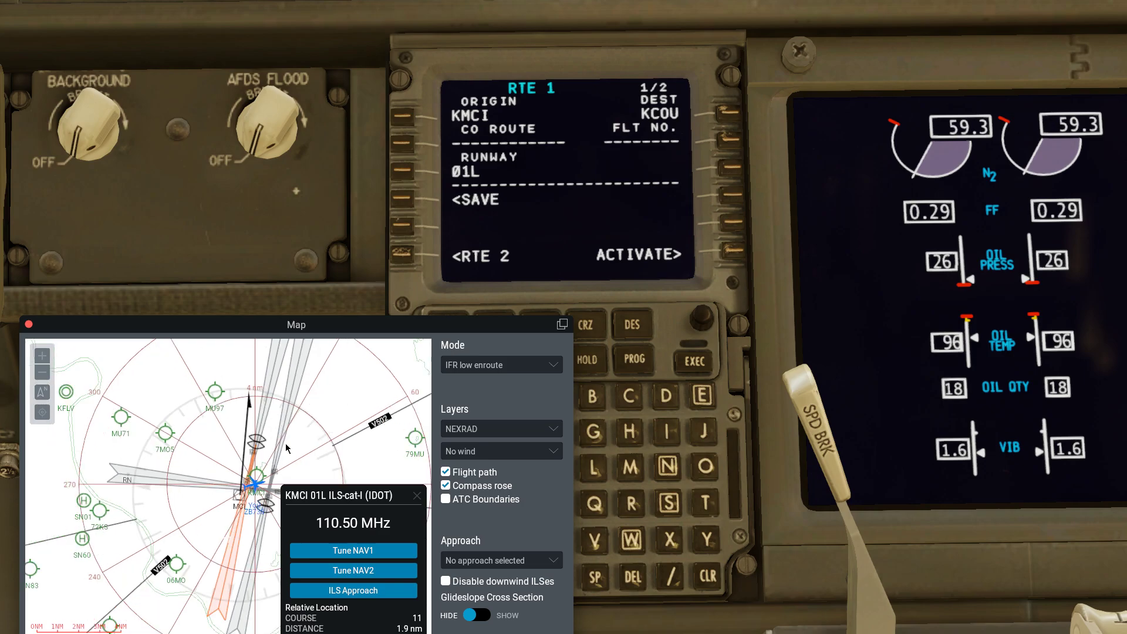
scroll(289, 435, up, 1)
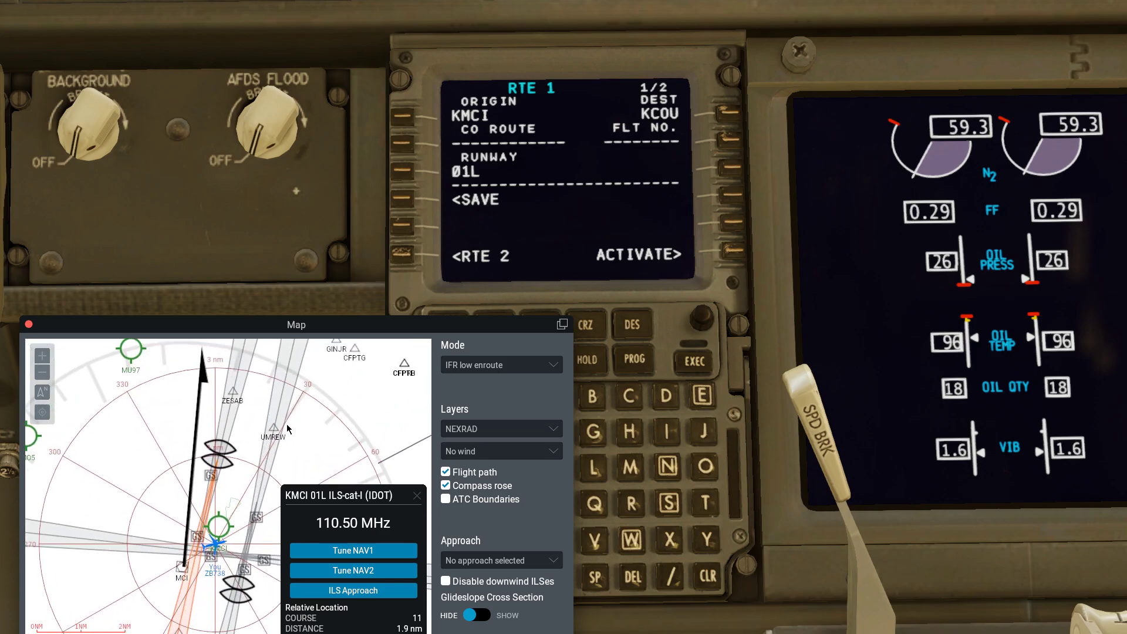
click(28, 324)
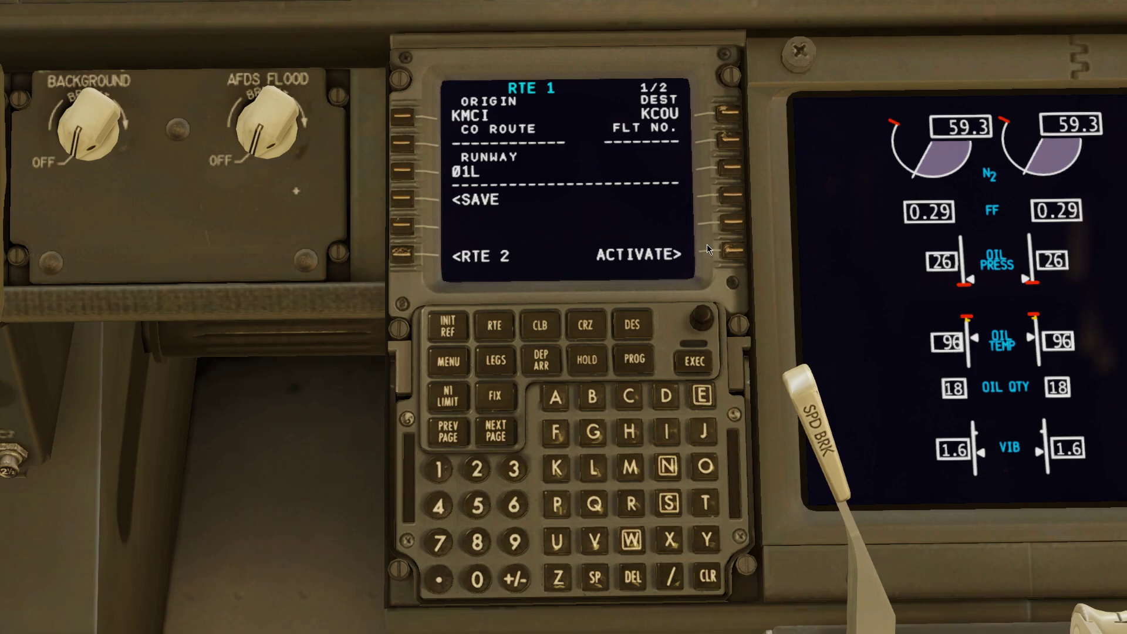
- Open the second page of route 1 and bring the map back up
click(503, 434)
mouse_move(1038, 7)
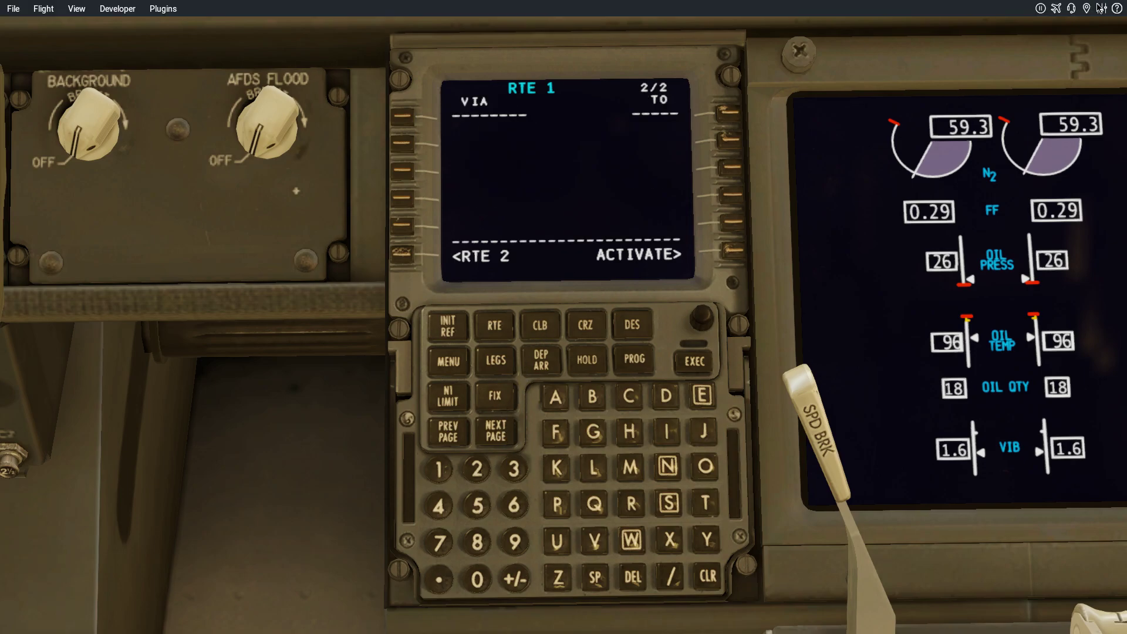
click(1087, 9)
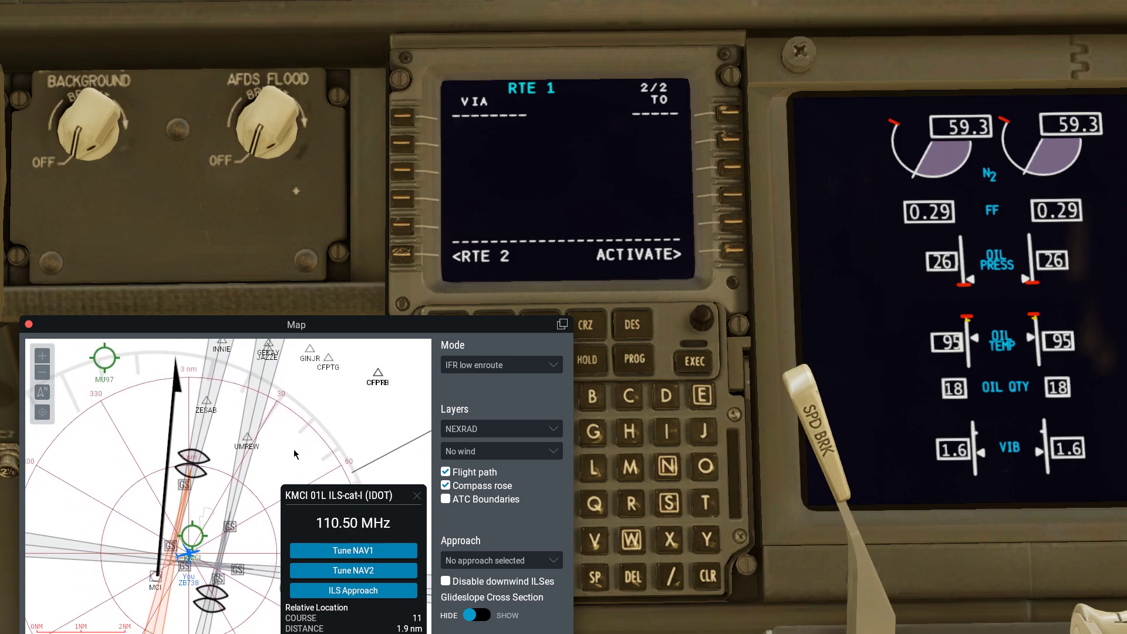
- Examine the waypoints north and northeast of runway 01L on the map to find a first route fix
drag(371, 392, 301, 461)
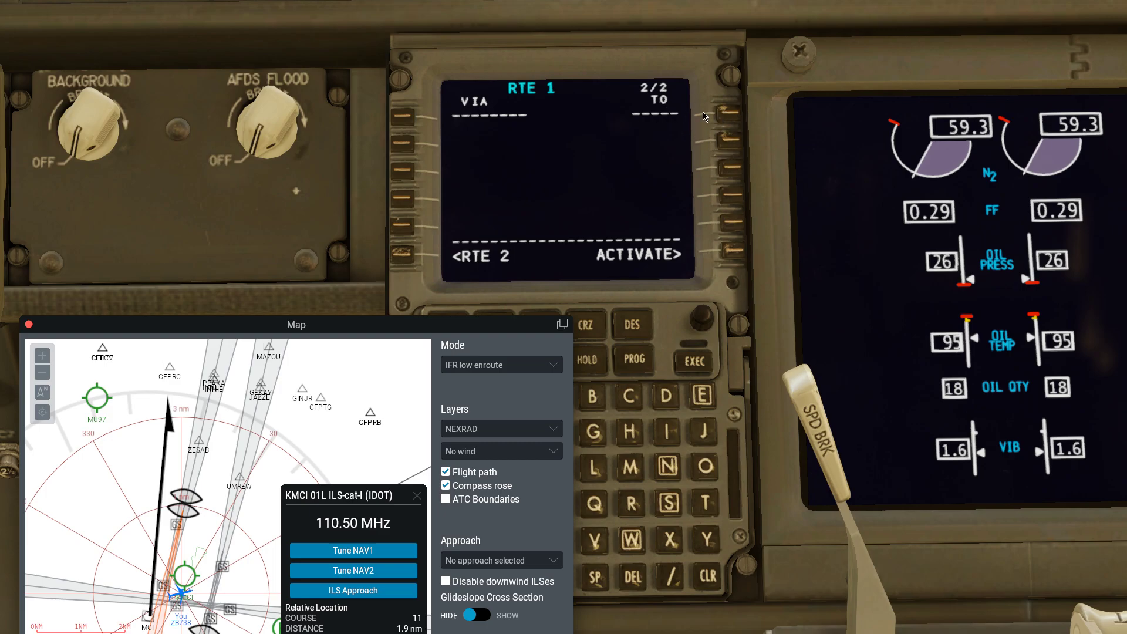
scroll(221, 462, down, 3)
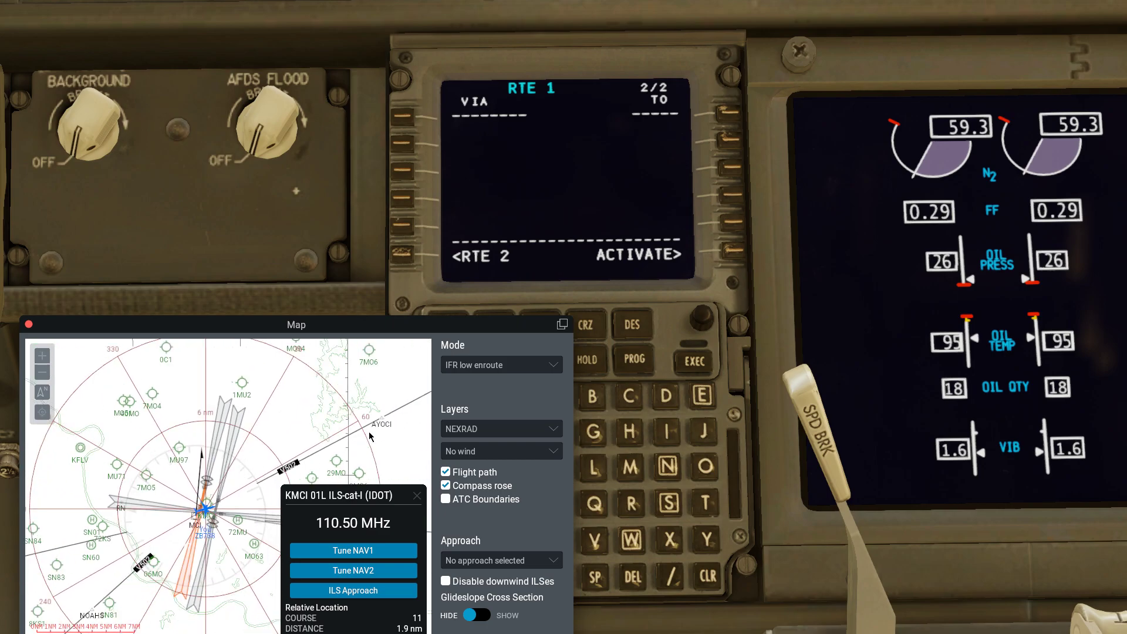
drag(336, 453, 356, 427)
scroll(217, 500, up, 3)
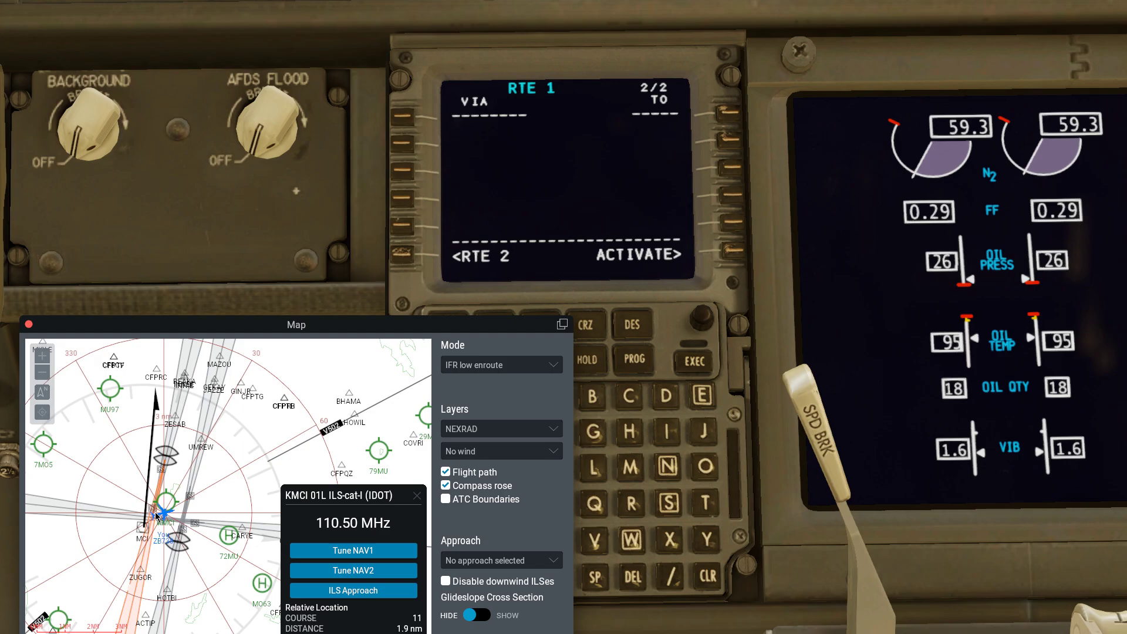
scroll(157, 516, up, 3)
scroll(230, 435, down, 2)
scroll(230, 491, up, 2)
drag(234, 423, 237, 459)
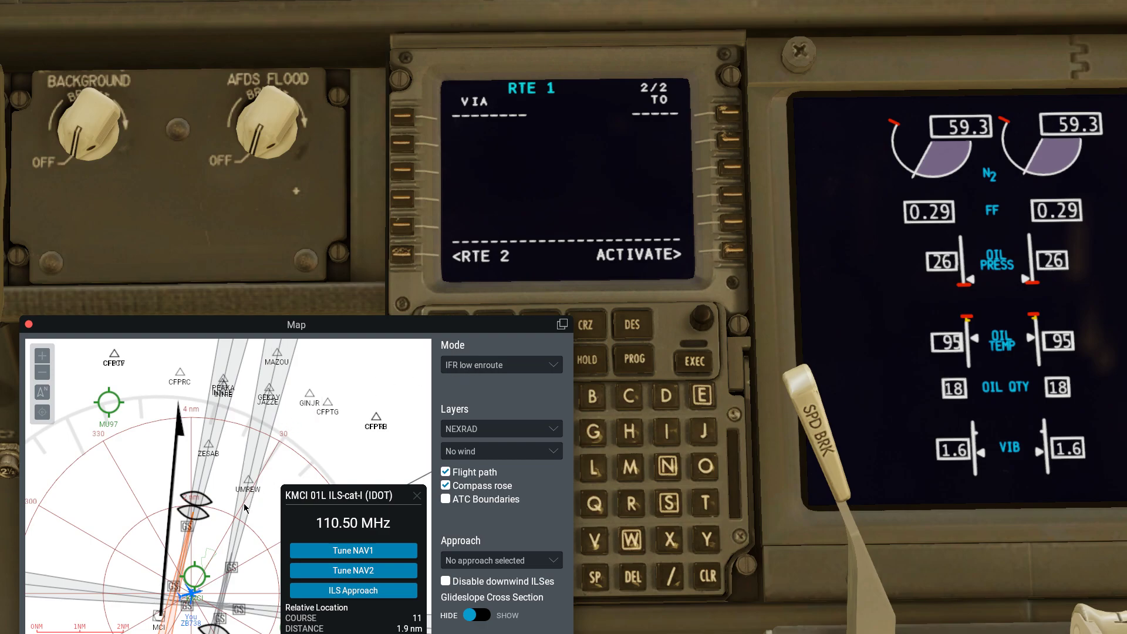
drag(244, 504, 239, 525)
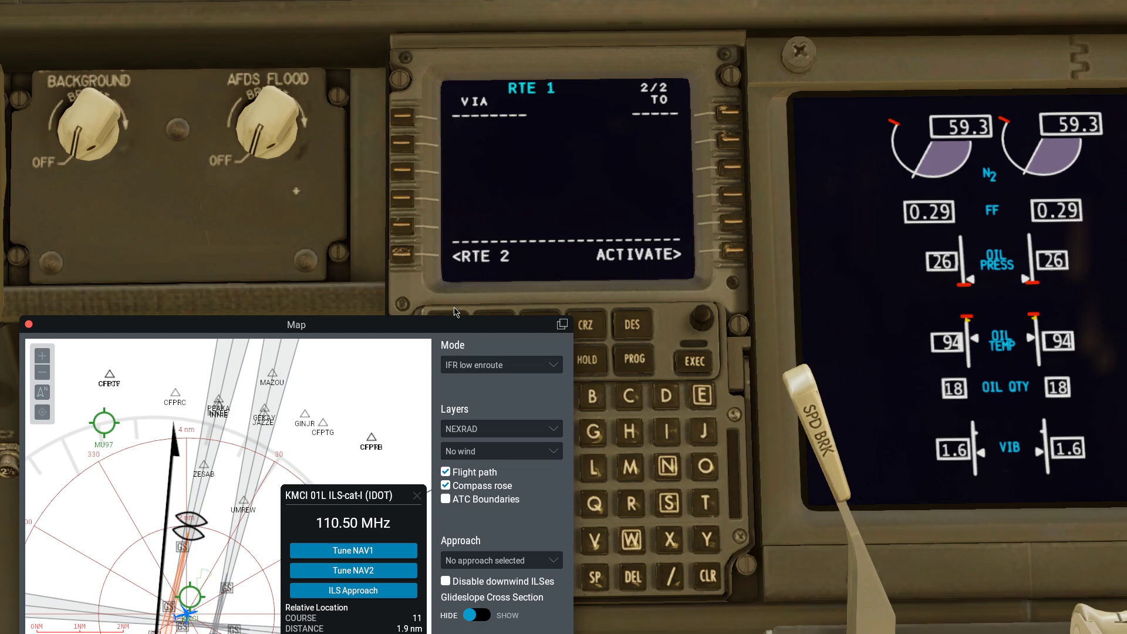
- Move the map clear of the CDU and add ZESAB as the route's first direct waypoint
drag(489, 327, 716, 610)
click(557, 575)
click(700, 392)
click(668, 504)
click(555, 398)
click(592, 397)
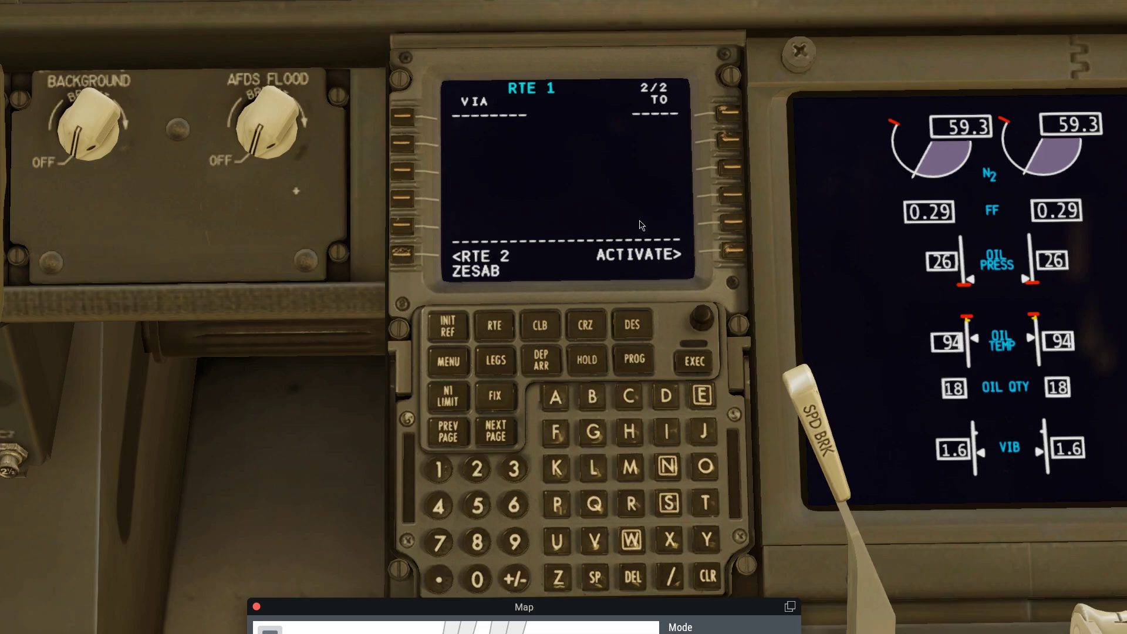
click(729, 111)
- Check the map for the following fix and add SCIPR as the route's second direct waypoint
drag(611, 610, 377, 303)
drag(301, 387, 286, 406)
drag(418, 304, 648, 614)
click(668, 502)
click(629, 396)
click(666, 432)
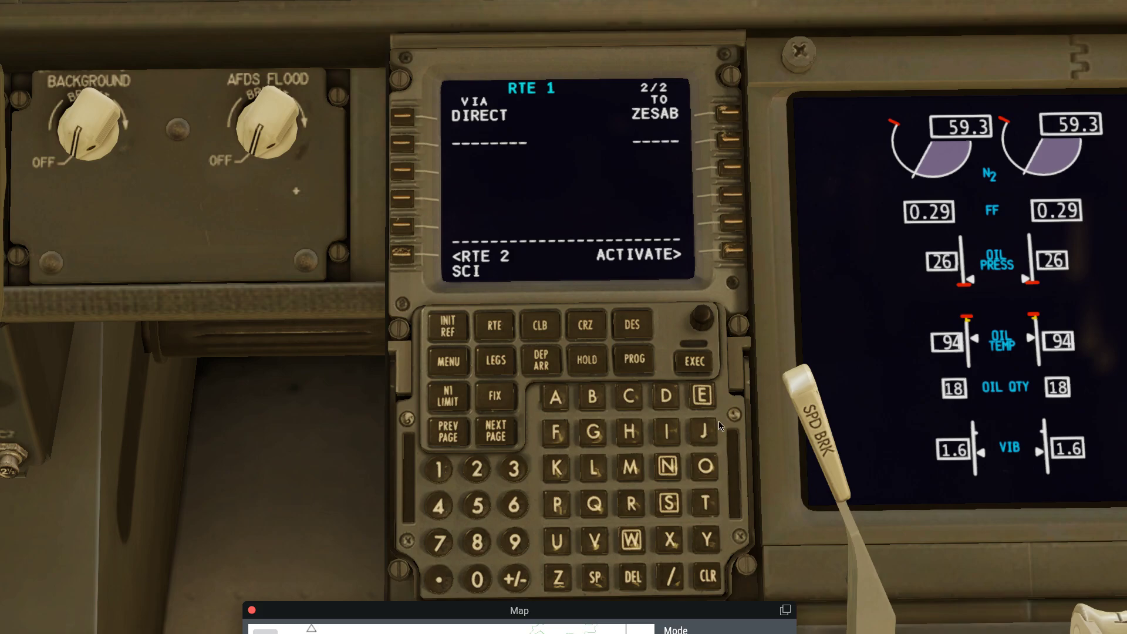
click(548, 504)
click(631, 503)
click(727, 140)
- Examine the map beyond SCIPR for the route's following fix and move the map clear of the CDU
drag(616, 609, 428, 263)
scroll(373, 364, up, 1)
scroll(372, 361, down, 2)
drag(371, 368, 241, 417)
drag(311, 404, 192, 389)
drag(296, 382, 415, 401)
drag(254, 377, 268, 405)
scroll(269, 404, up, 1)
drag(458, 264, 455, 593)
- Add AYOCI as the route's third direct waypoint
click(555, 398)
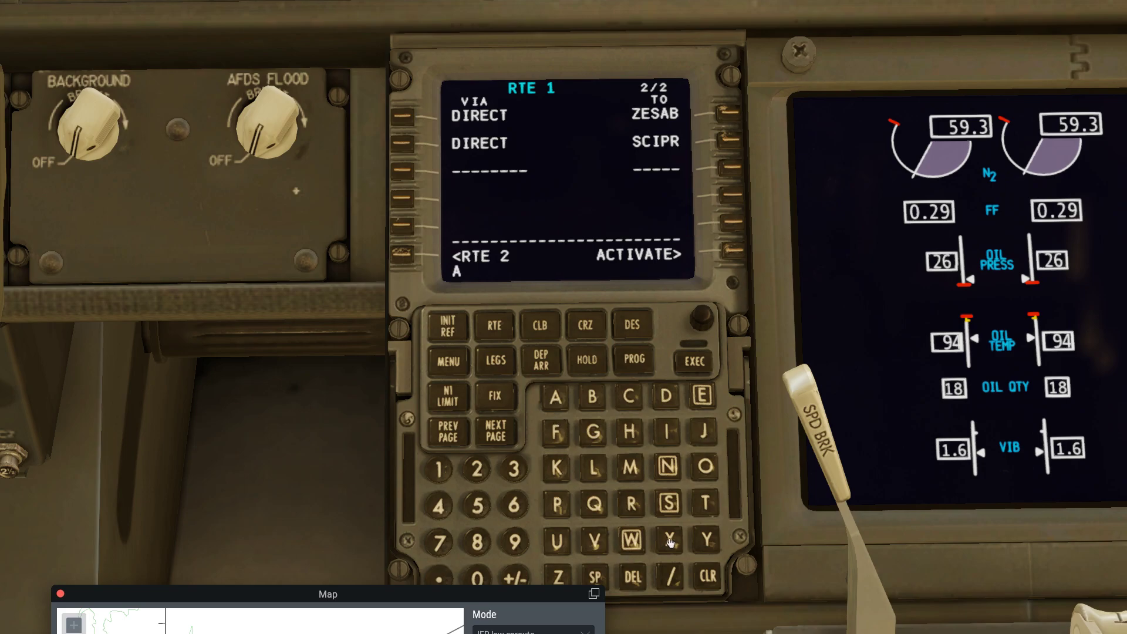
click(705, 540)
click(706, 466)
click(627, 395)
click(666, 430)
click(729, 168)
- Close the map, then activate and execute route 1 on the CDU
drag(437, 593, 440, 299)
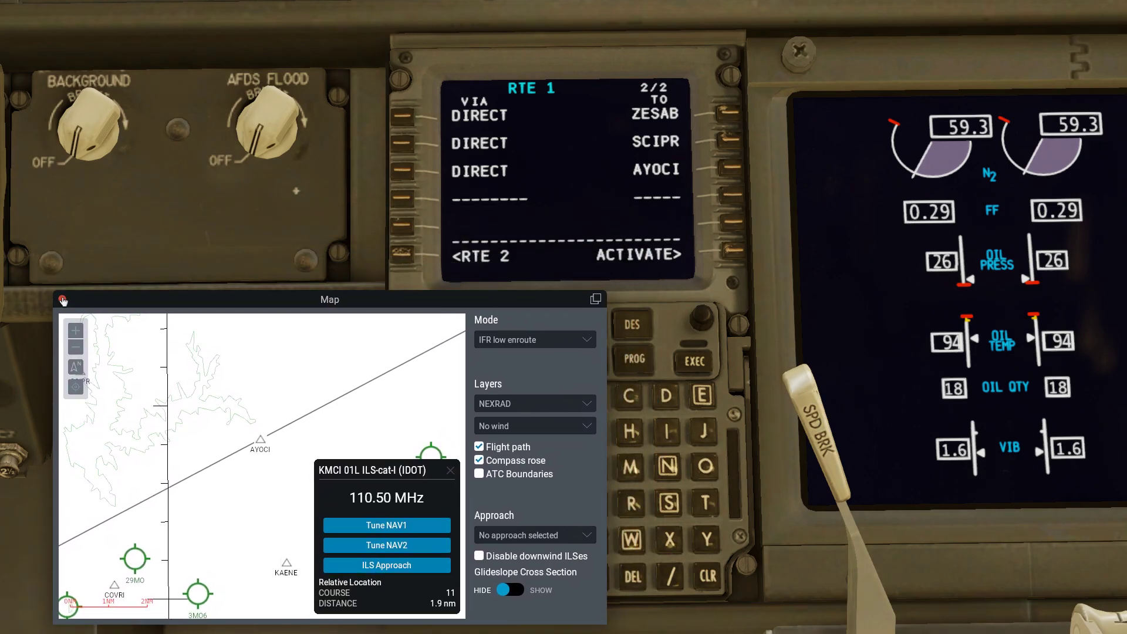
click(61, 298)
click(731, 250)
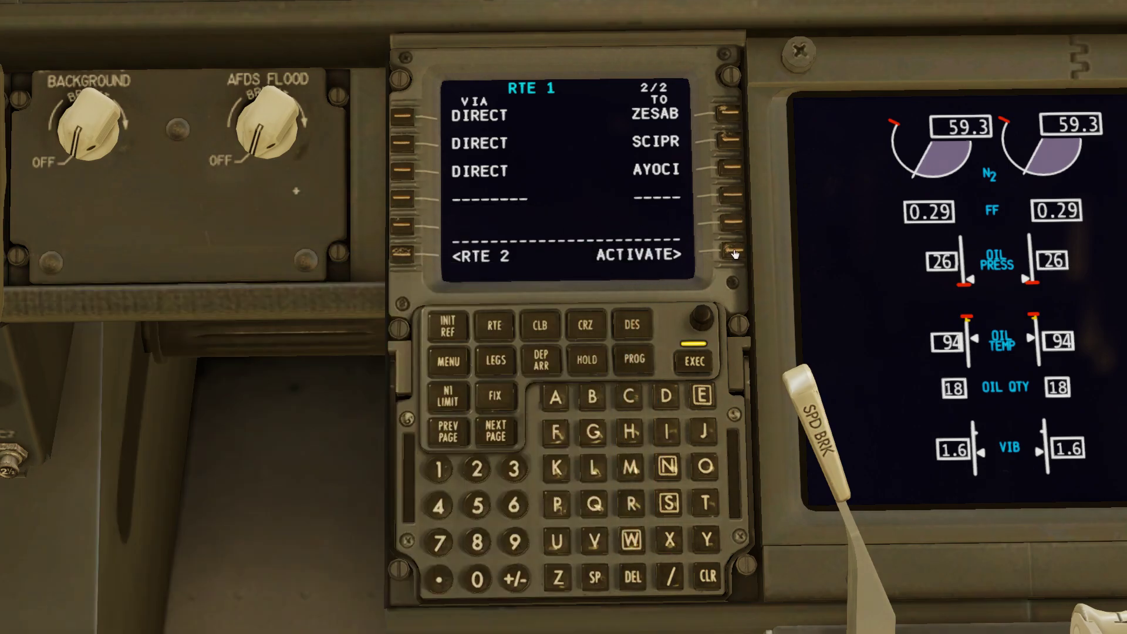
click(695, 362)
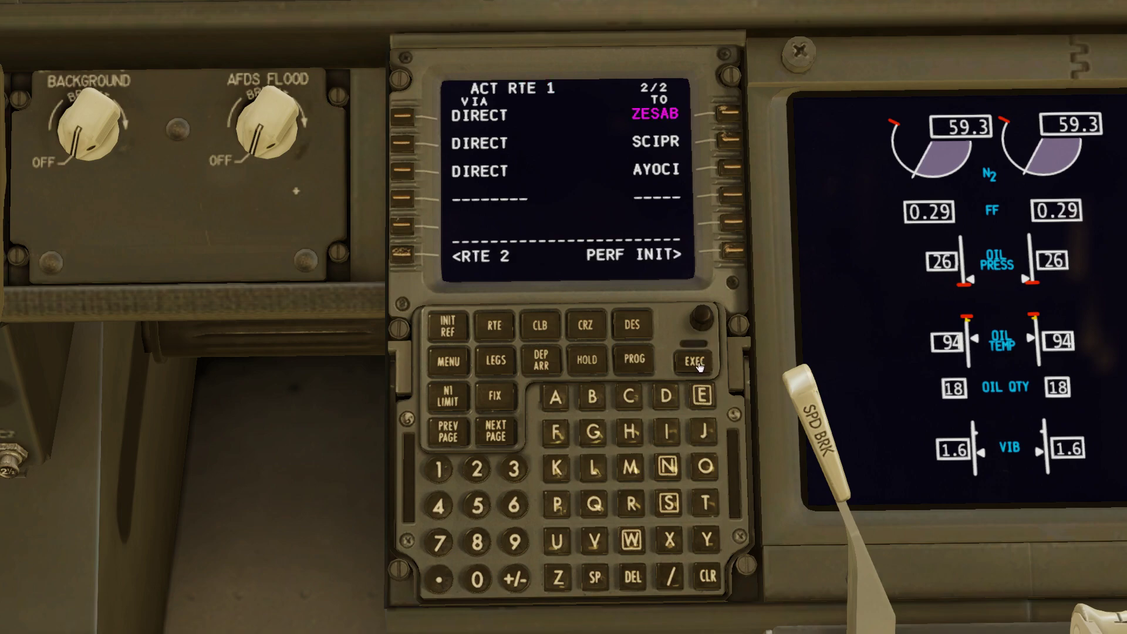
- Increase the captain's navigation display range by one step to show the route's waypoints
drag(738, 124, 554, 284)
scroll(581, 295, down, 4)
scroll(553, 284, down, 3)
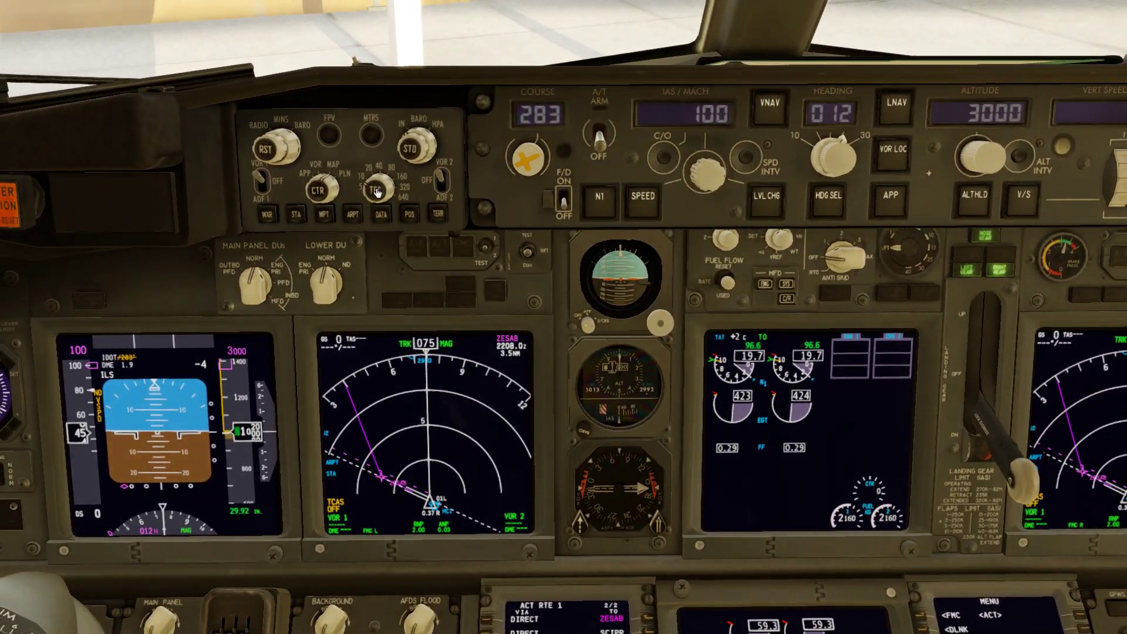
click(389, 190)
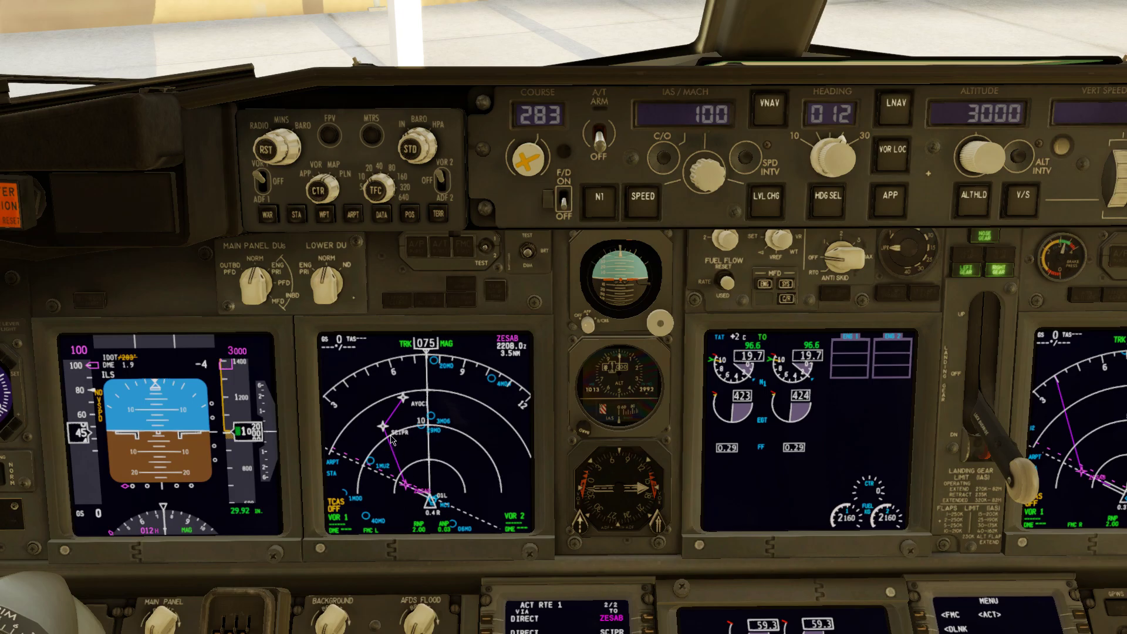
- Open the performance initialization page on the CDU and fill in the aircraft's calculated gross weight
key(ctrl+2)
scroll(790, 321, up, 4)
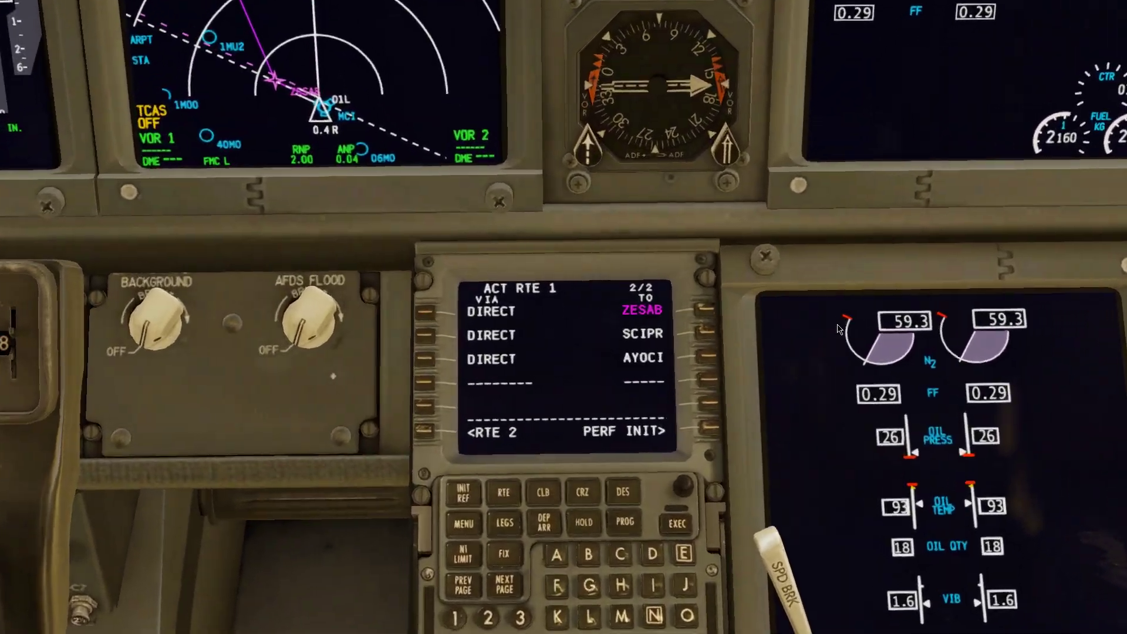
key(Down)
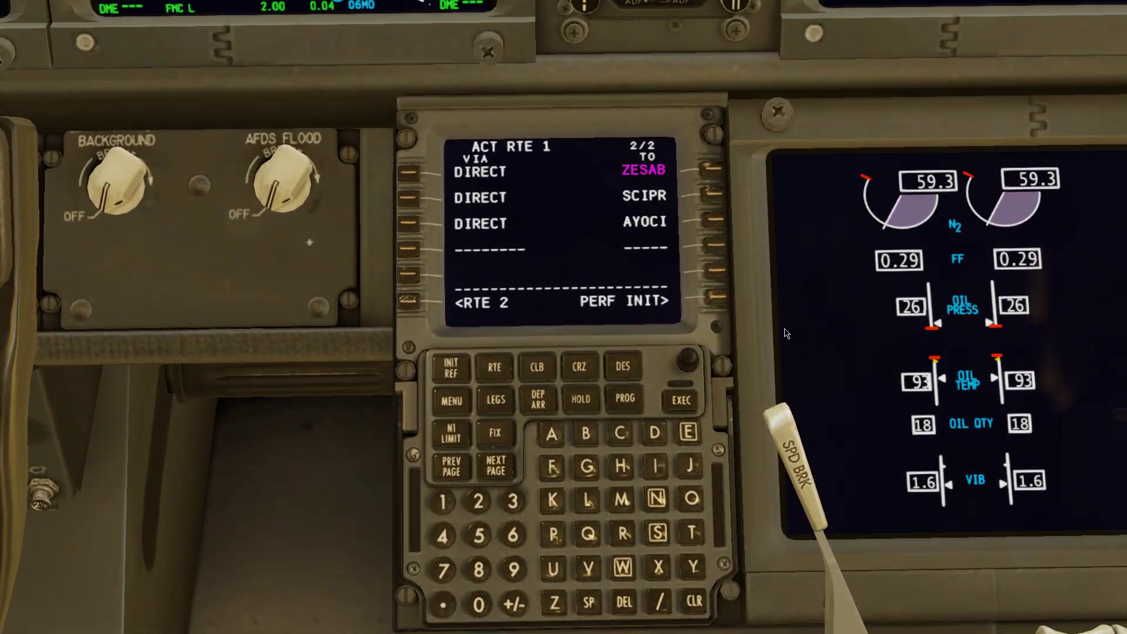
click(715, 298)
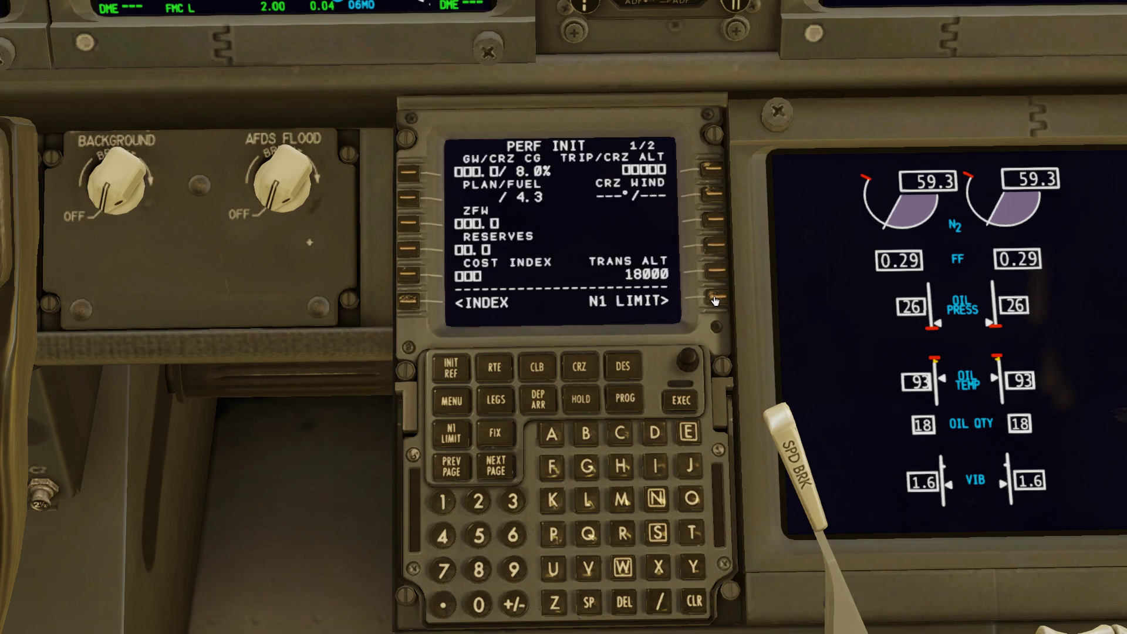
click(409, 174)
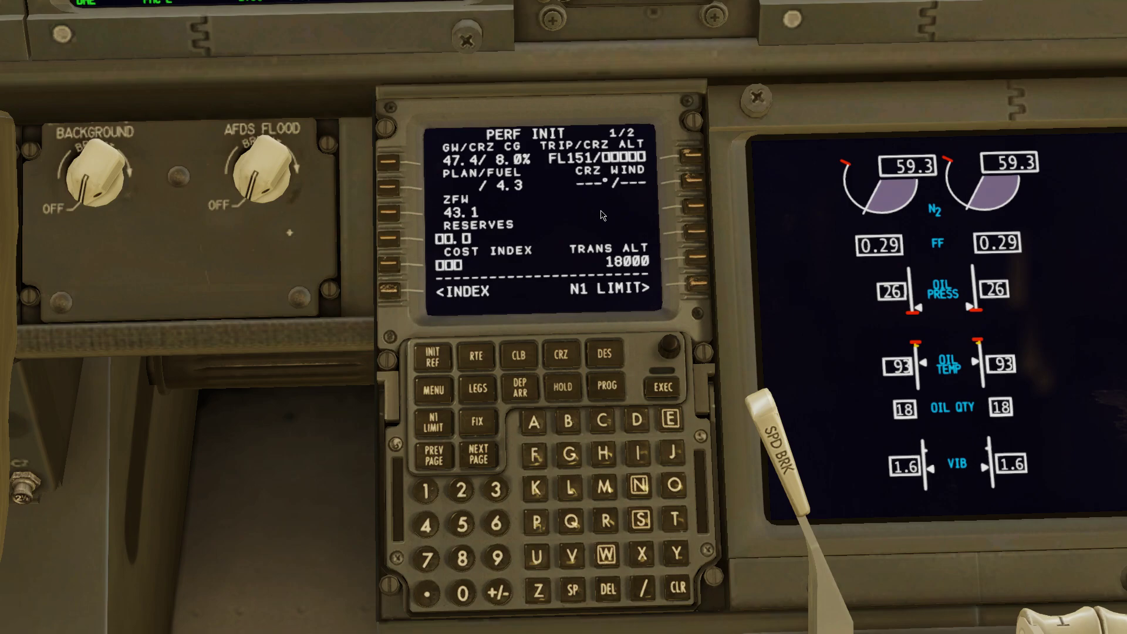
- Set the cruise altitude to 15000 ft on the performance initialization page
click(426, 496)
click(462, 524)
click(463, 592)
click(698, 157)
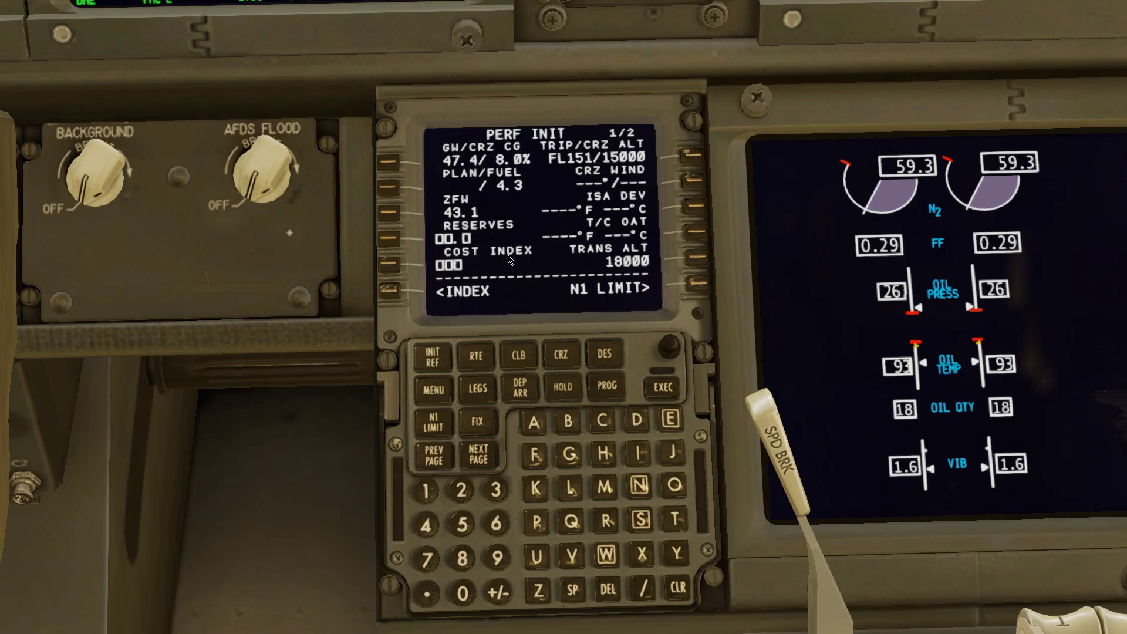
- Set the fuel reserves to 5.0 and the cost index to 1, execute the performance data and clear the scratchpad message
click(462, 523)
click(389, 240)
click(396, 263)
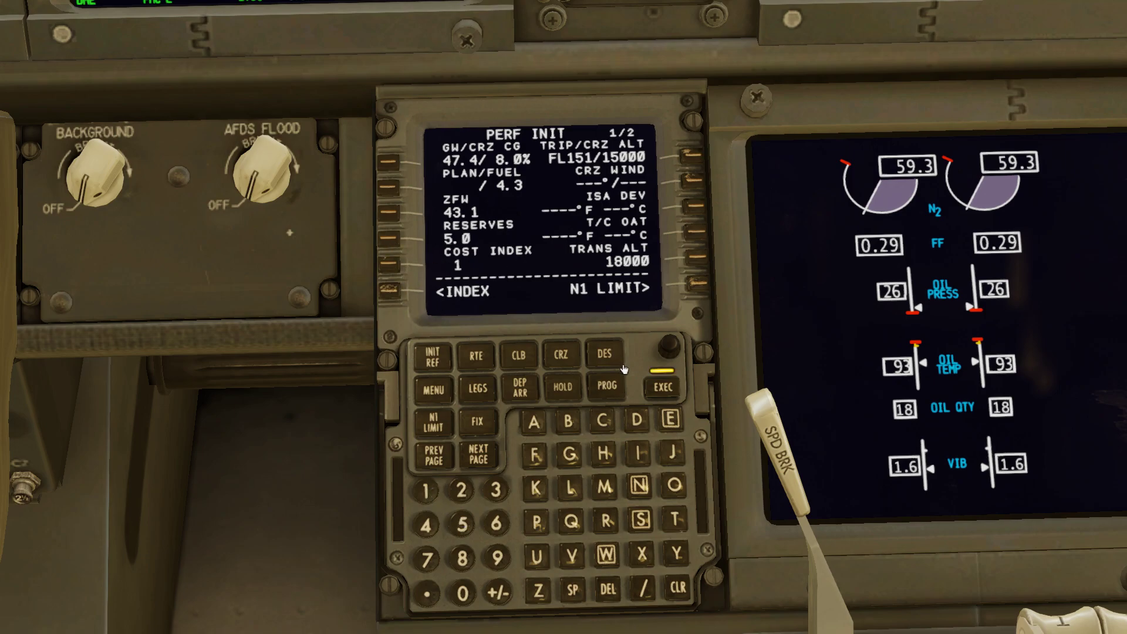
click(661, 387)
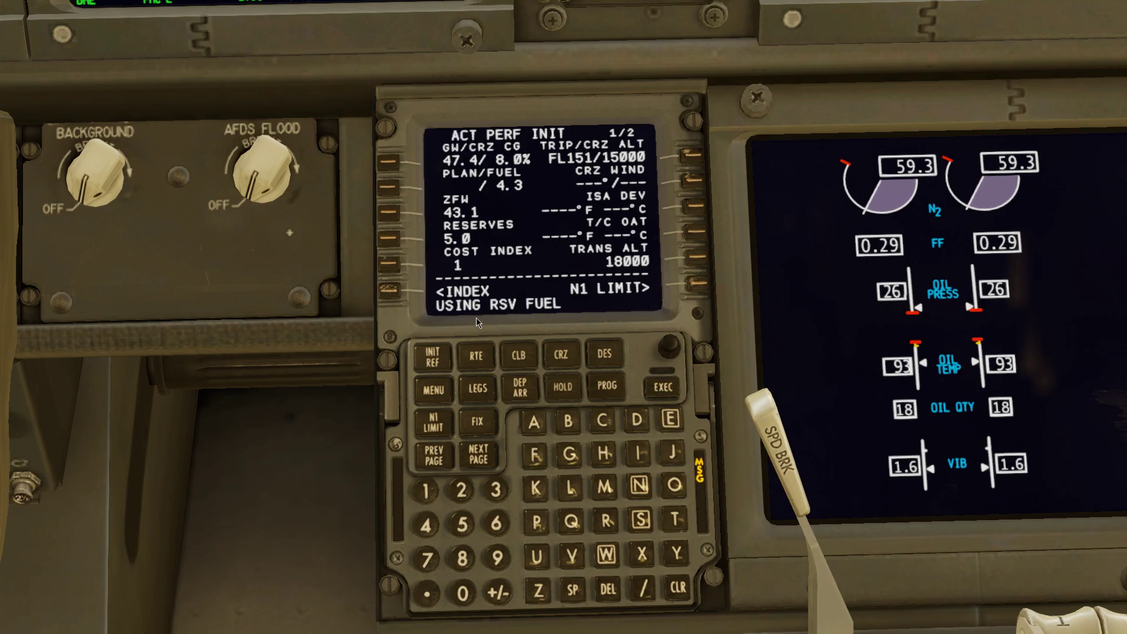
click(680, 589)
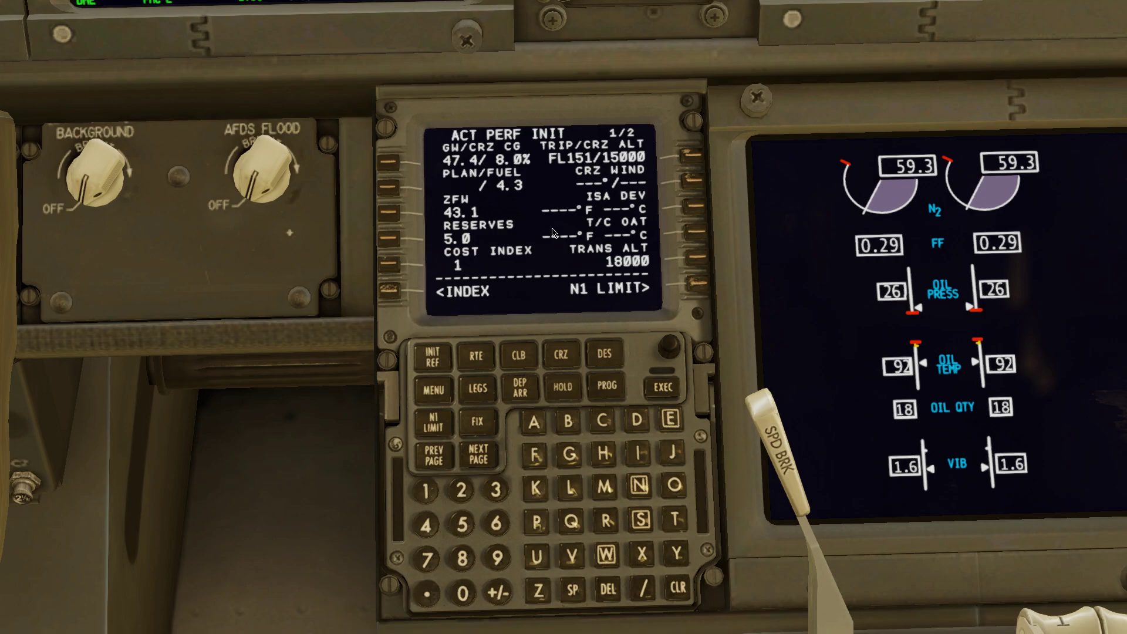
- Review the performance limits and select the 22K derate takeoff thrust (TO-2) on the N1 limit page
click(481, 453)
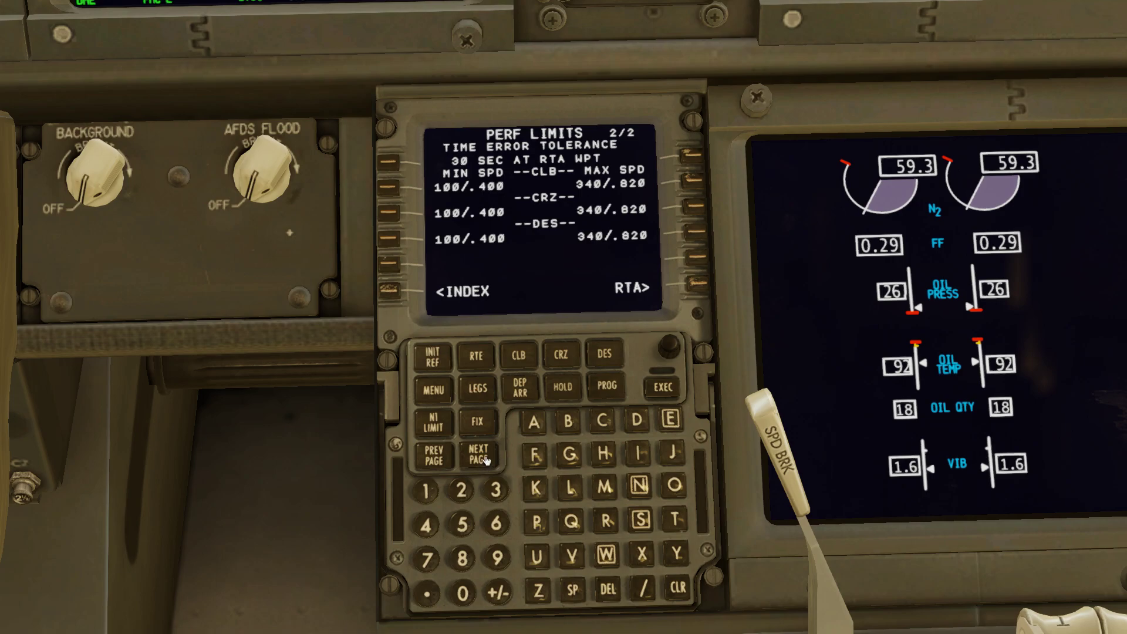
click(485, 459)
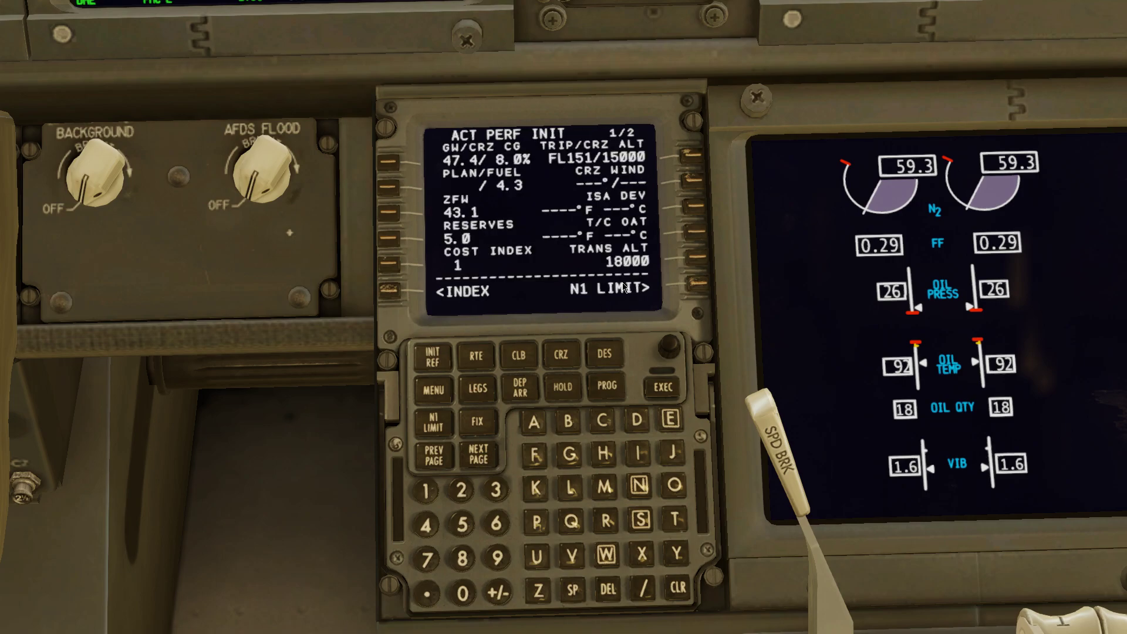
click(697, 284)
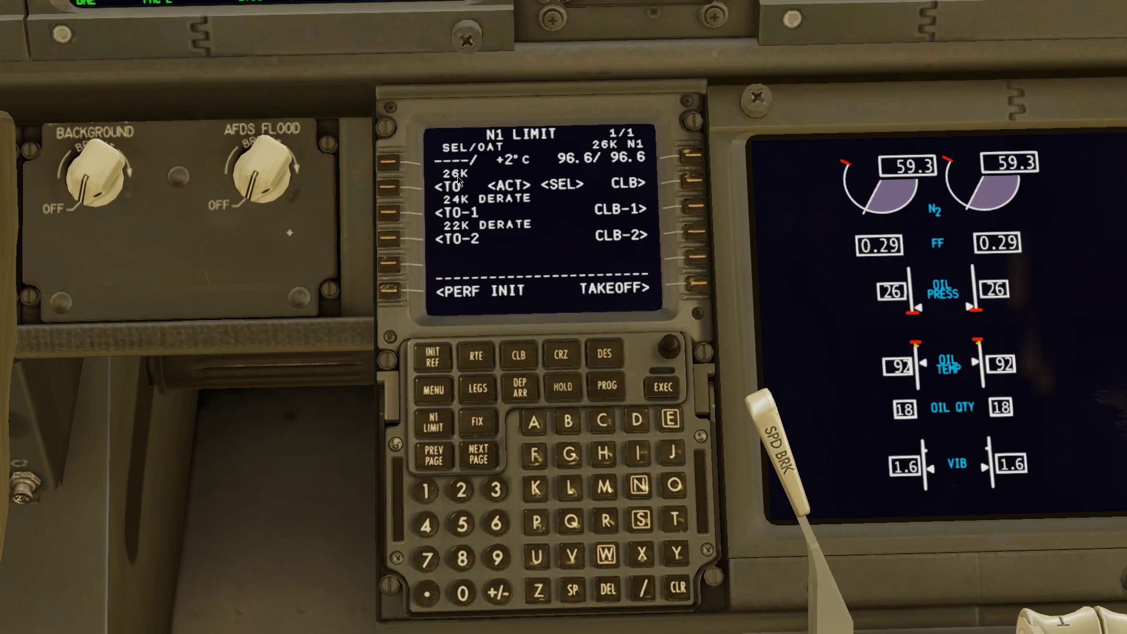
click(389, 238)
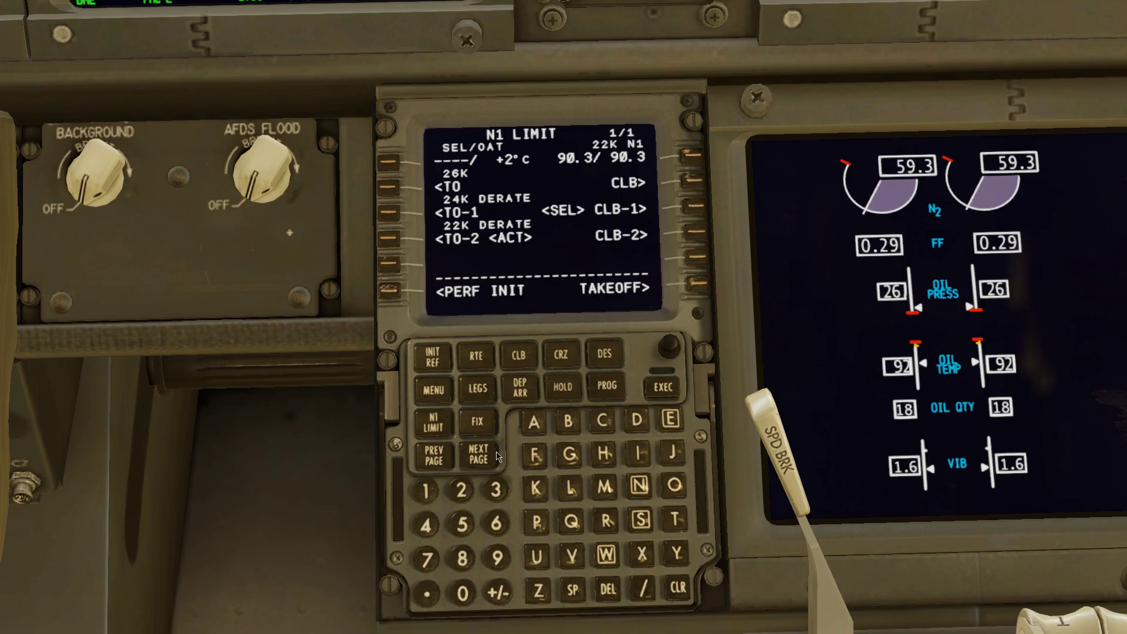
- On the takeoff reference page, set takeoff flaps to 5 degrees and fill in the calculated center of gravity
click(688, 289)
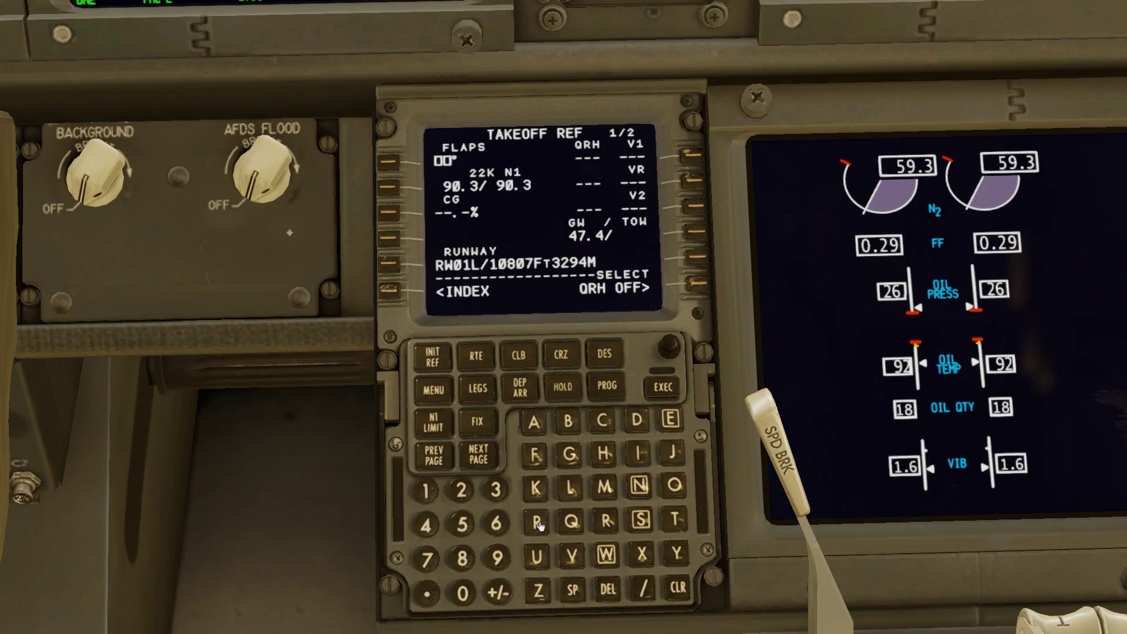
click(462, 528)
click(387, 163)
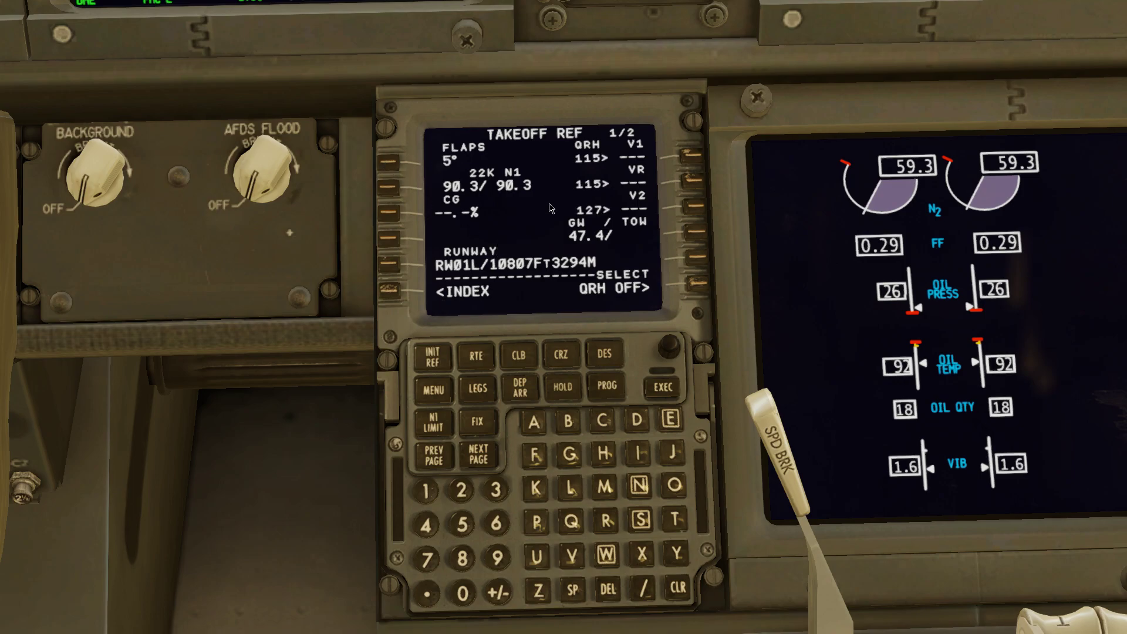
click(389, 213)
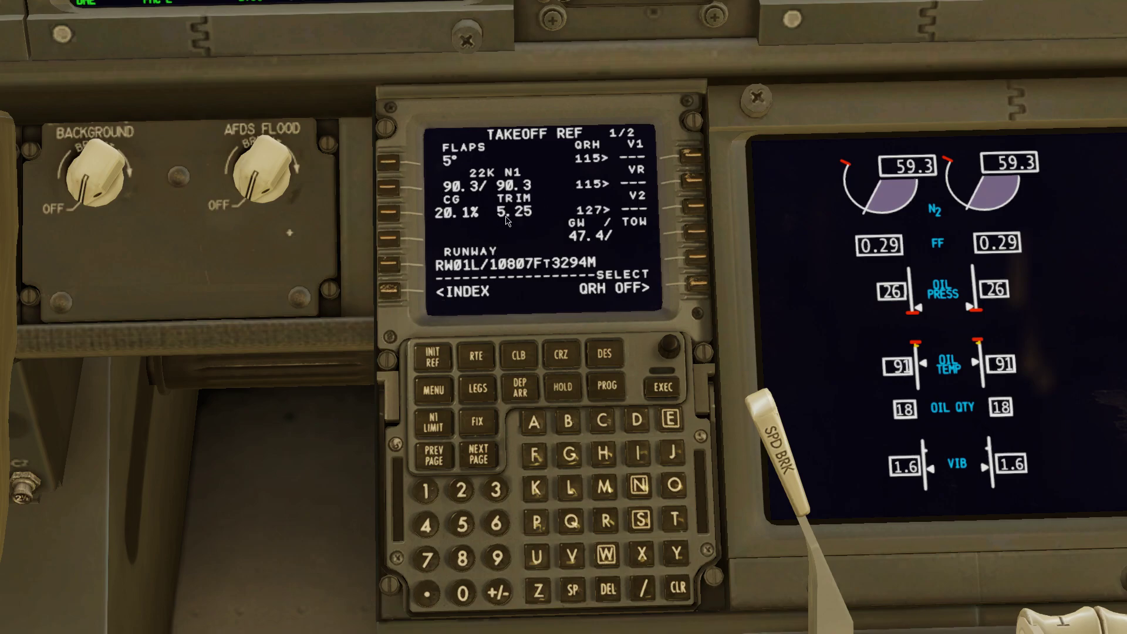
- Turn the stabilizer trim wheel on the throttle quadrant to match the 5.25 takeoff trim
drag(579, 202, 584, 196)
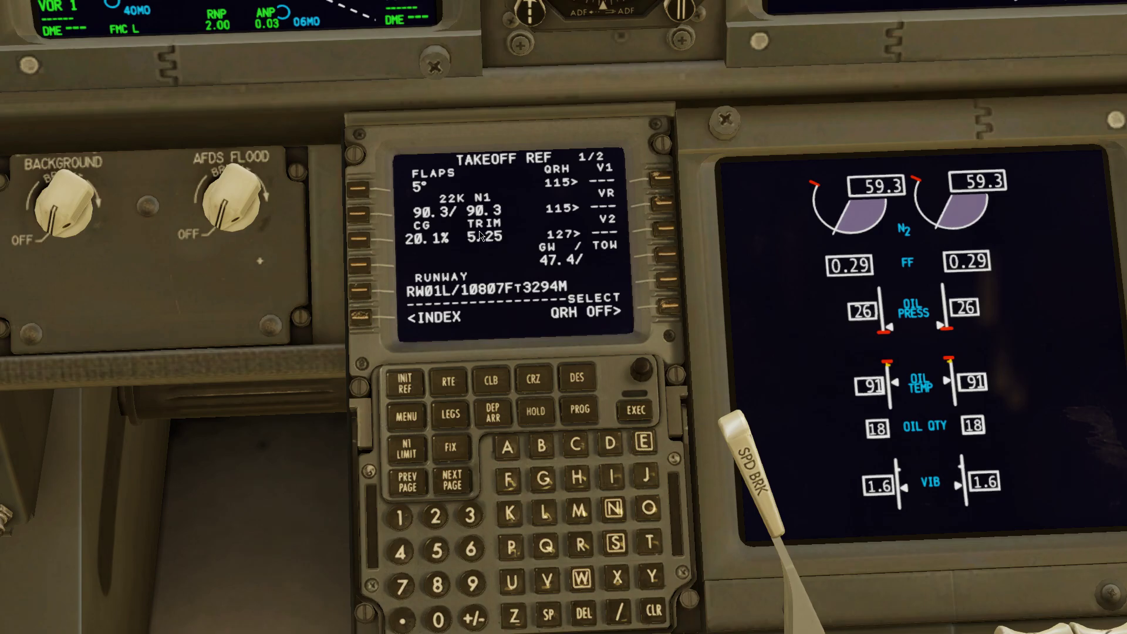
drag(534, 226, 568, 282)
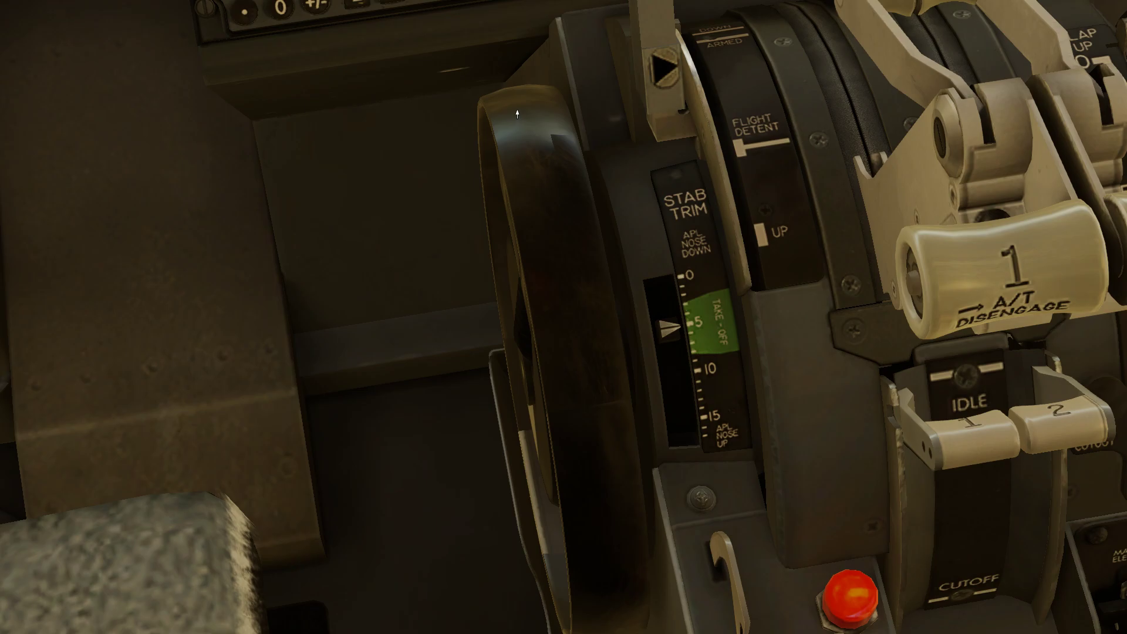
click(517, 114)
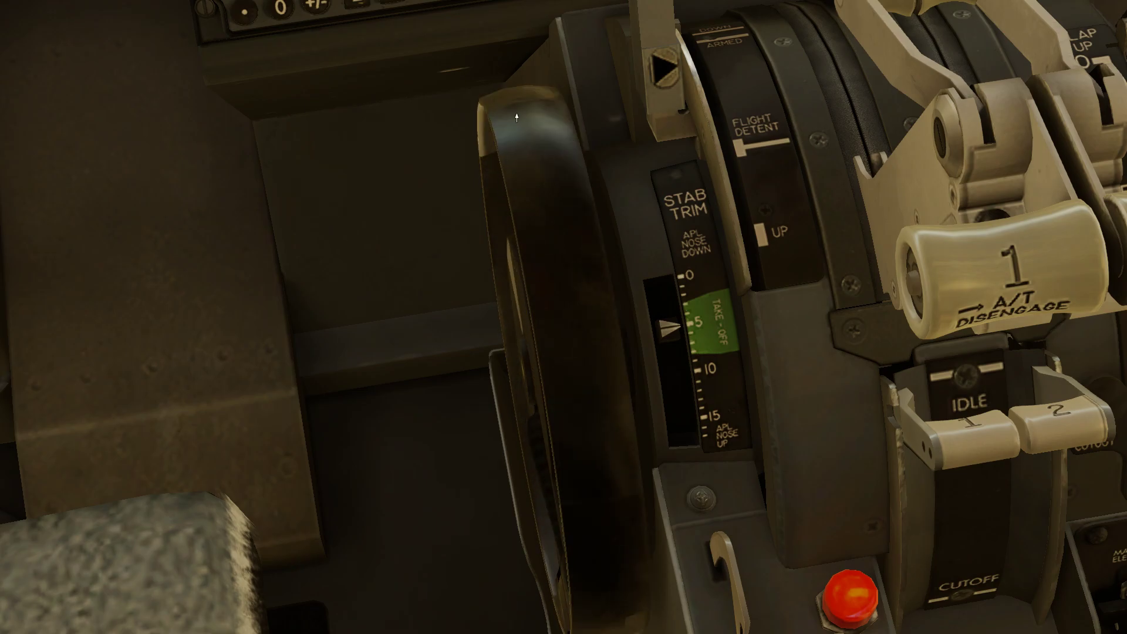
click(603, 568)
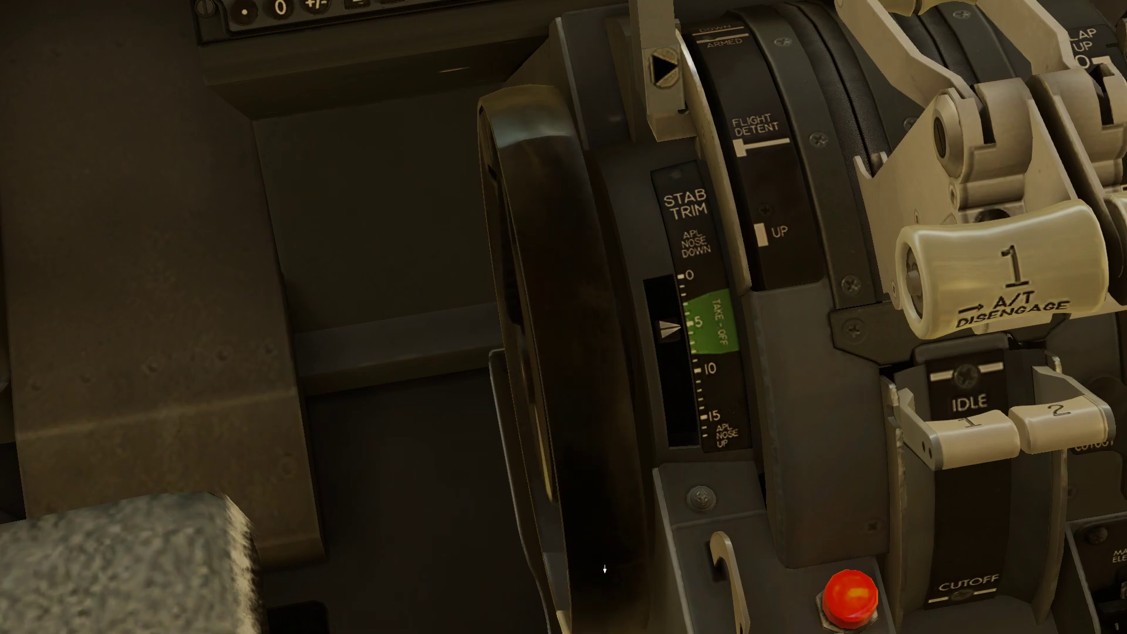
scroll(604, 569, down, 5)
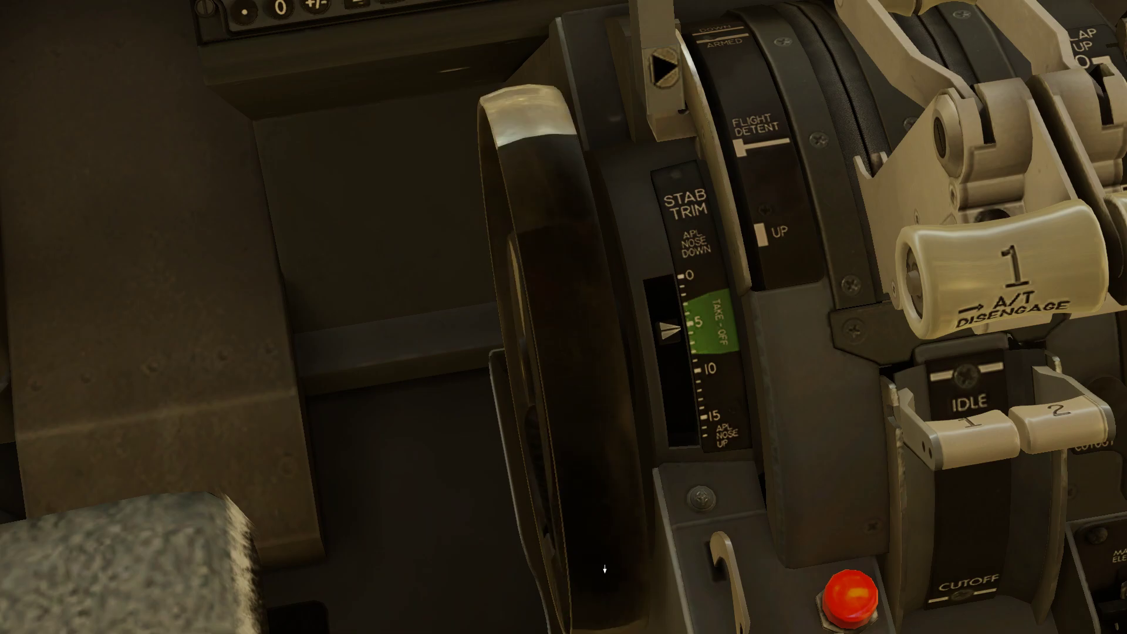
scroll(604, 569, down, 5)
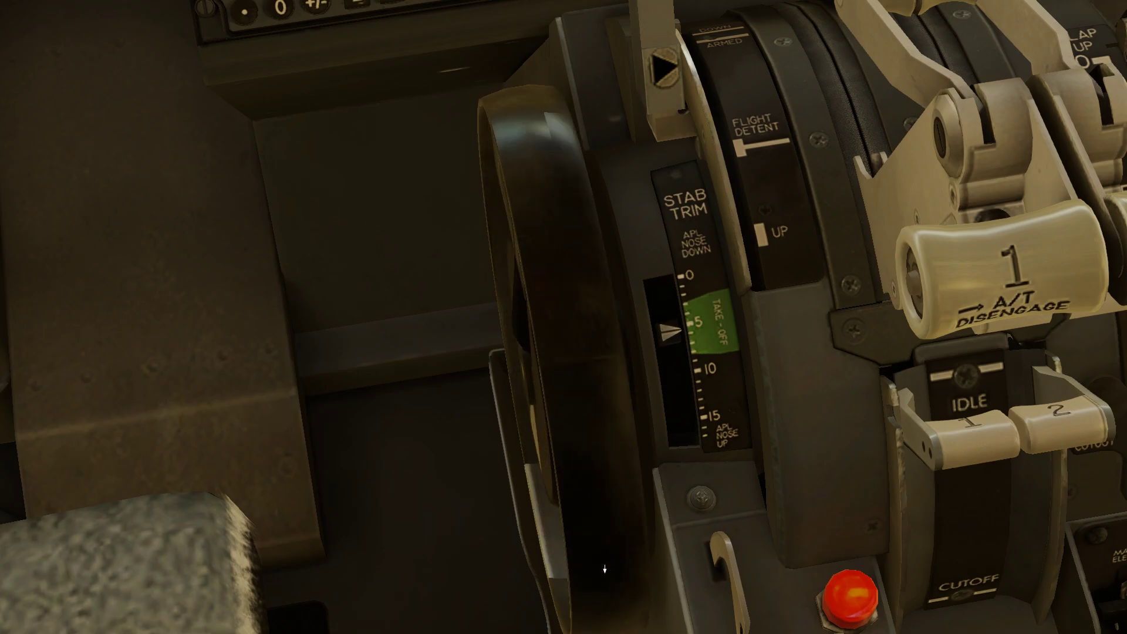
scroll(604, 569, down, 5)
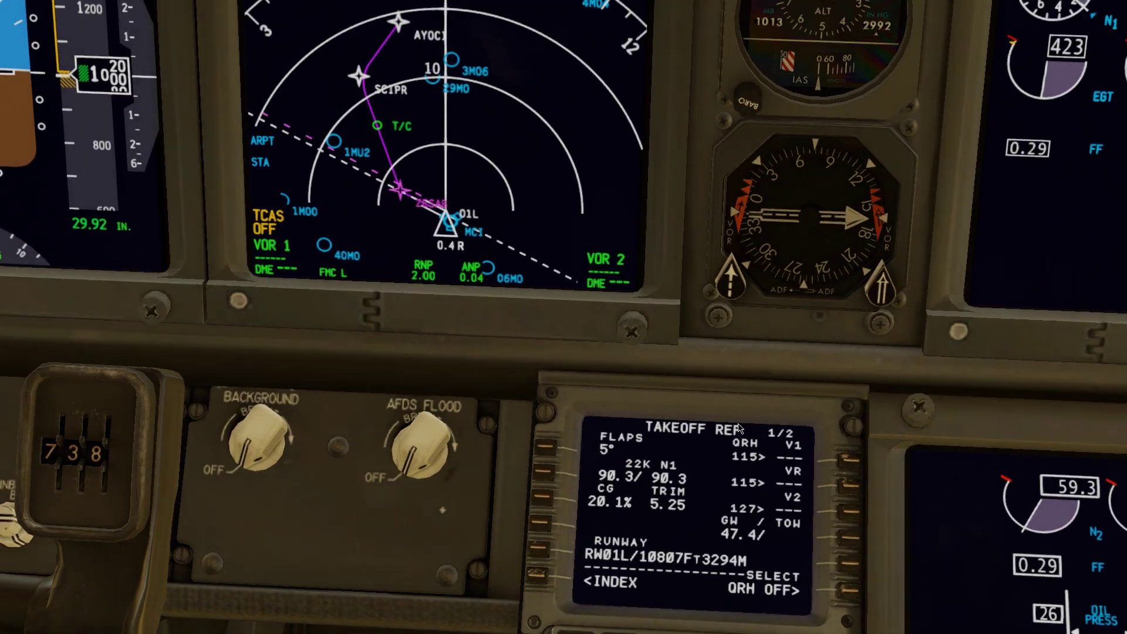
- Accept the suggested takeoff speeds on the takeoff reference page: V1 115, VR 115 and V2 127
drag(738, 428, 754, 455)
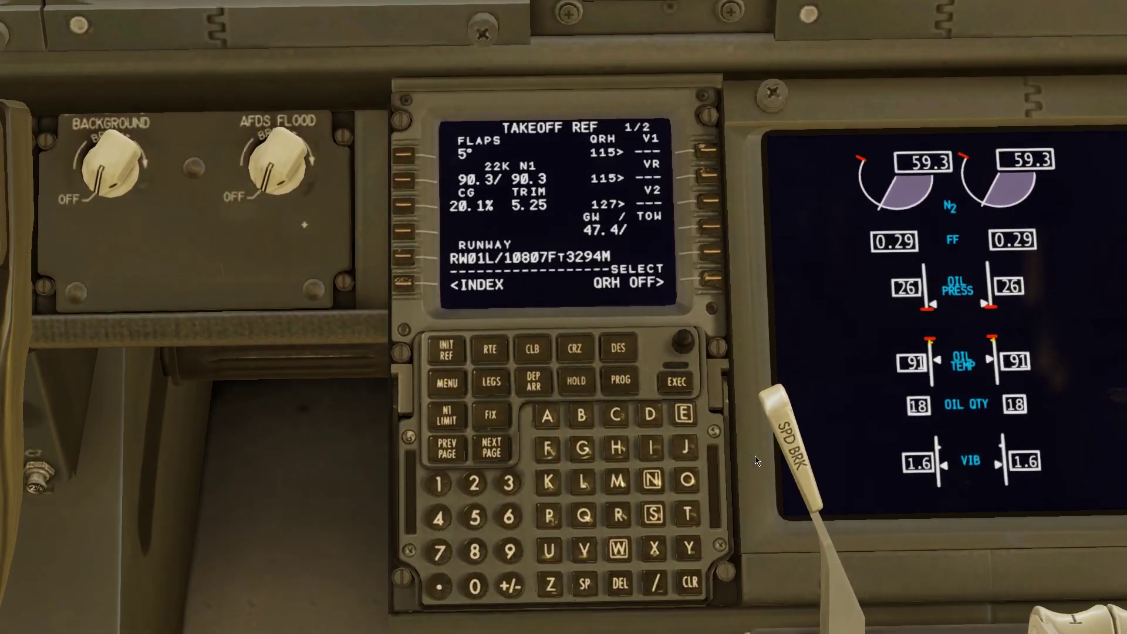
click(709, 153)
click(707, 176)
click(713, 198)
- Examine the SPD REF selector and its manual speed settings on the center instrument panel
drag(724, 313, 755, 251)
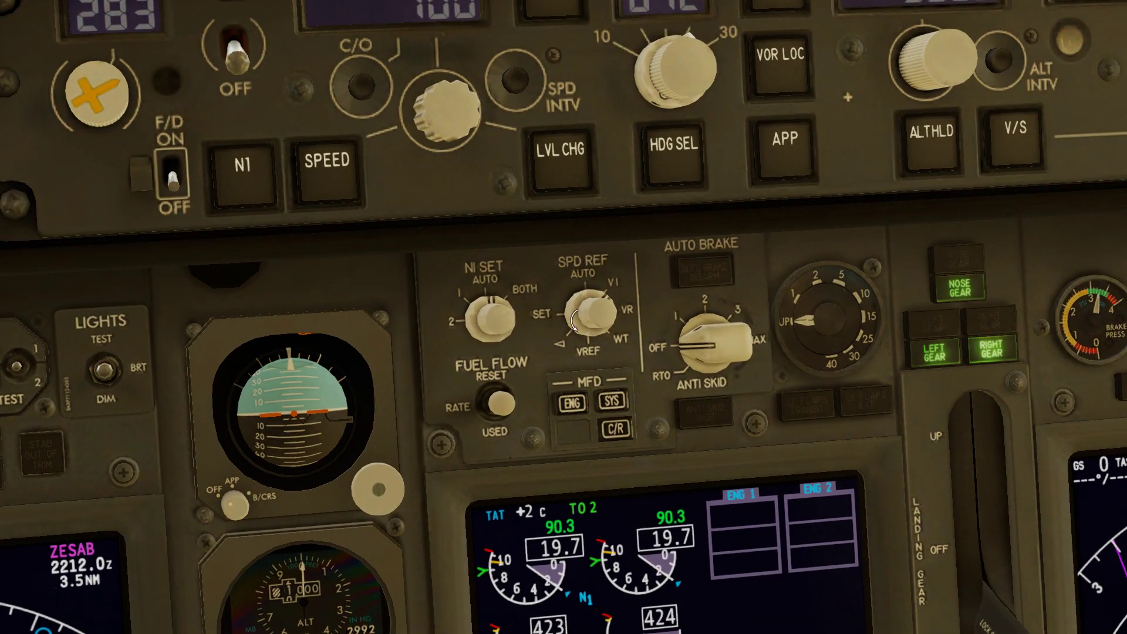
click(572, 317)
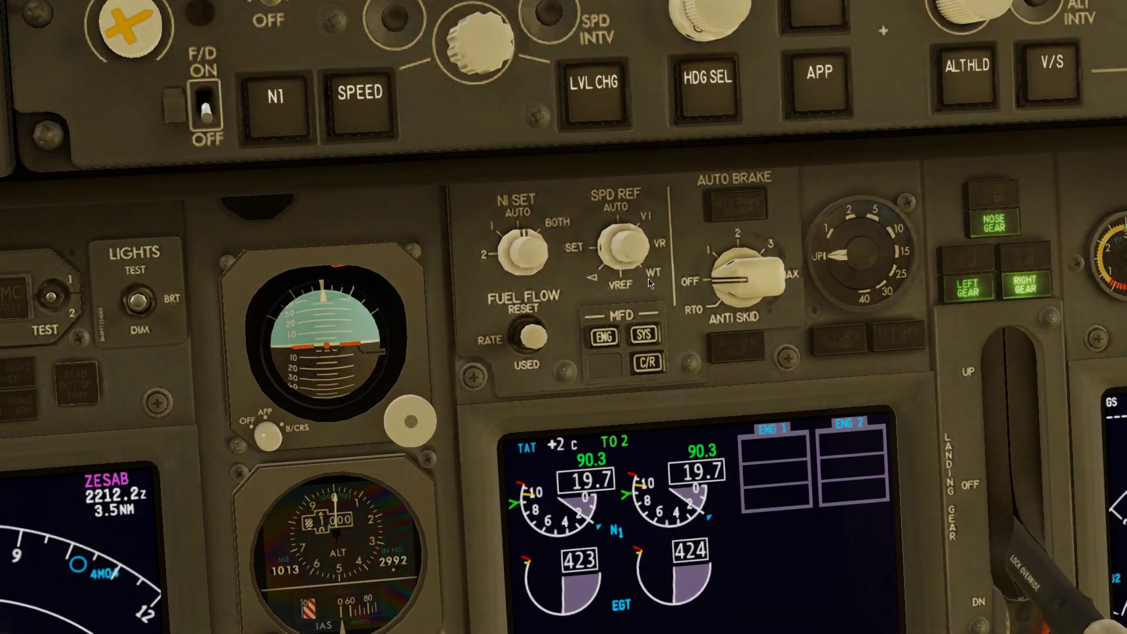
scroll(636, 237, up, 1)
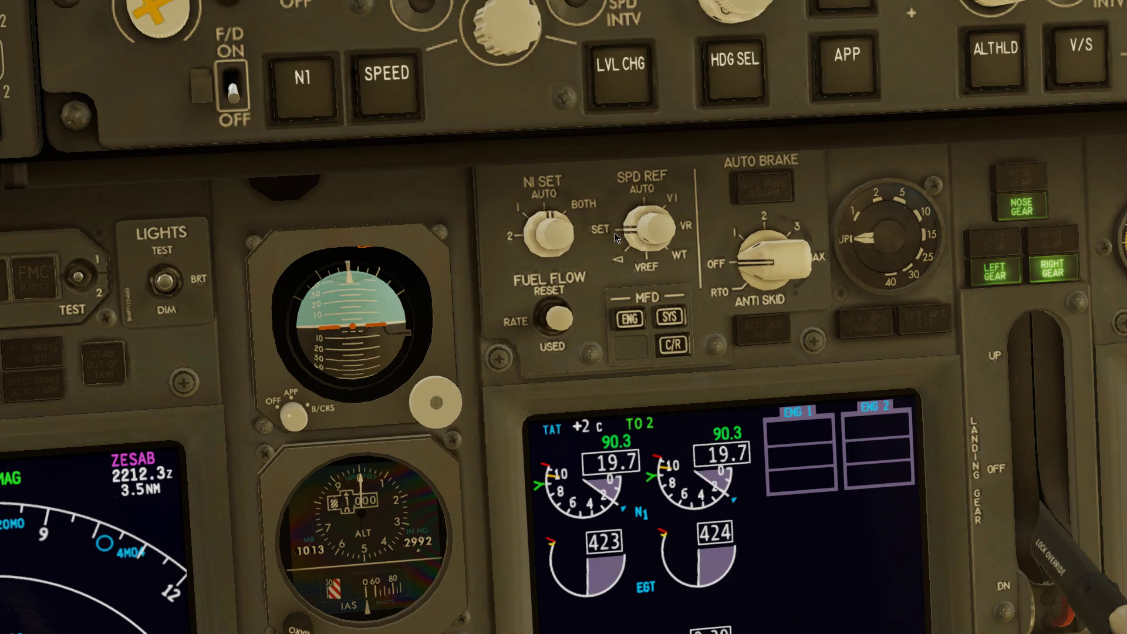
- Review both takeoff reference pages and the economy climb page on the CDU
drag(634, 257, 618, 340)
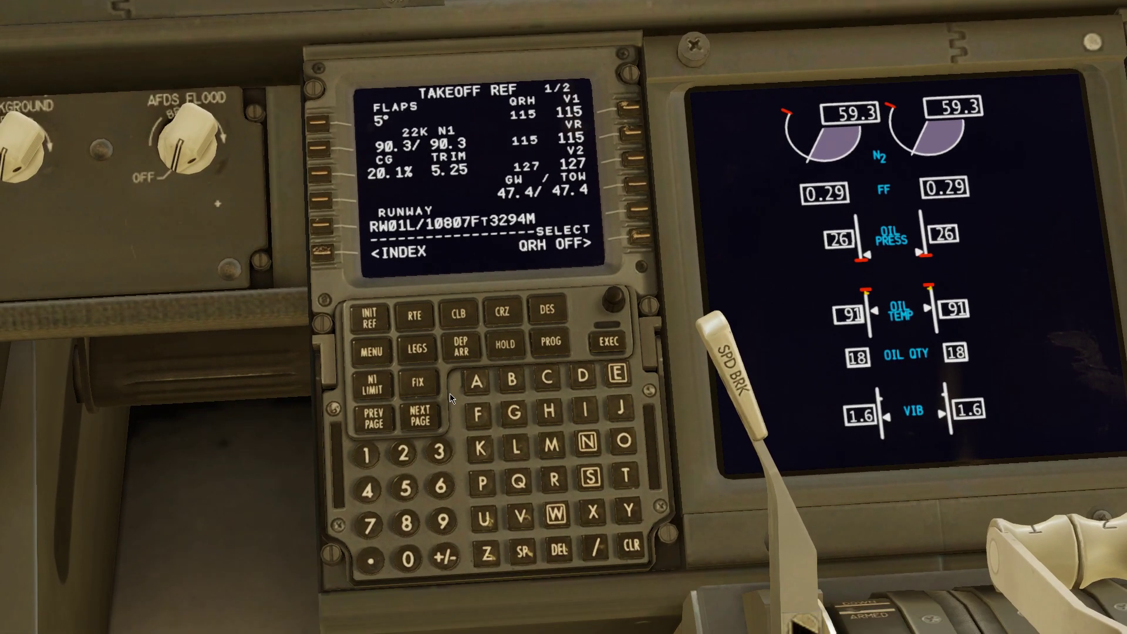
click(431, 416)
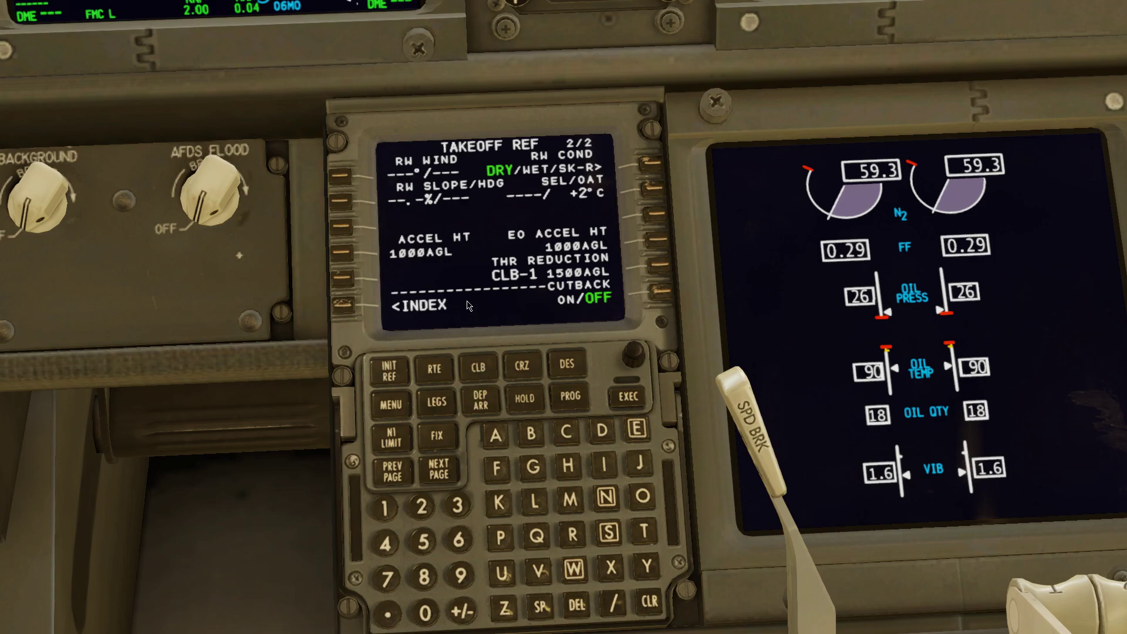
click(436, 471)
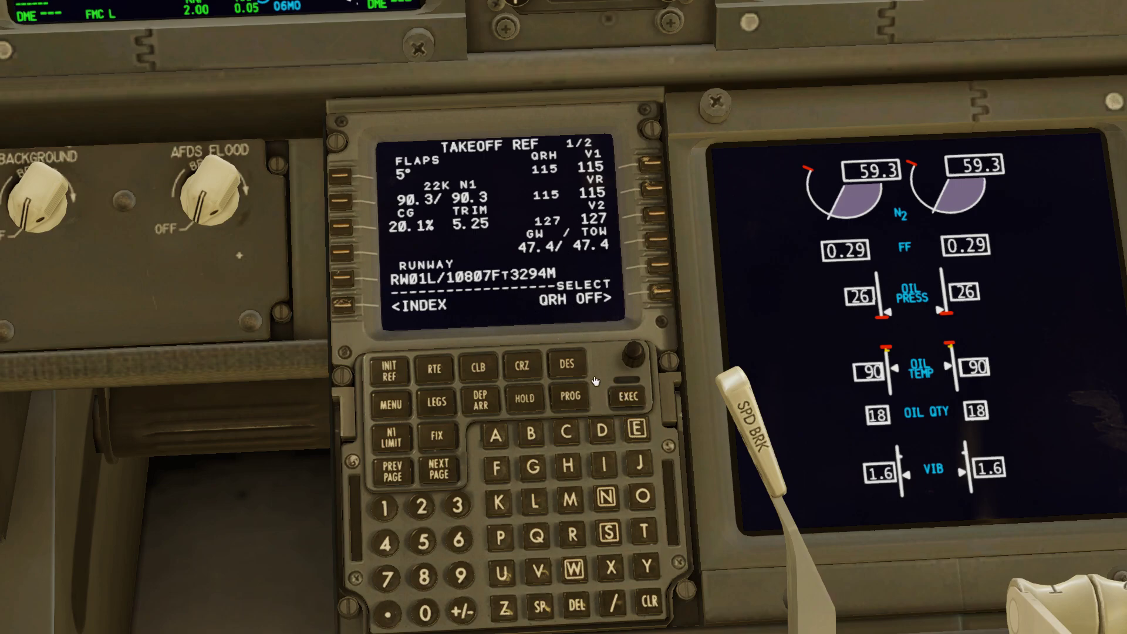
click(478, 369)
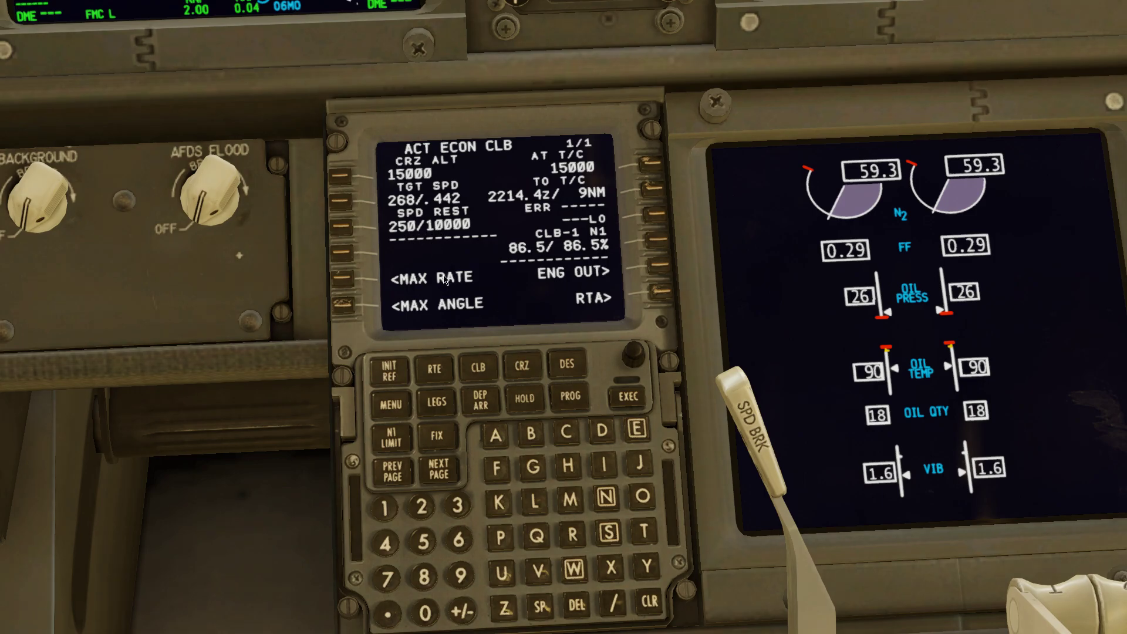
- Set the cruise target speed to 280 knots on the cruise page and execute the change
click(519, 370)
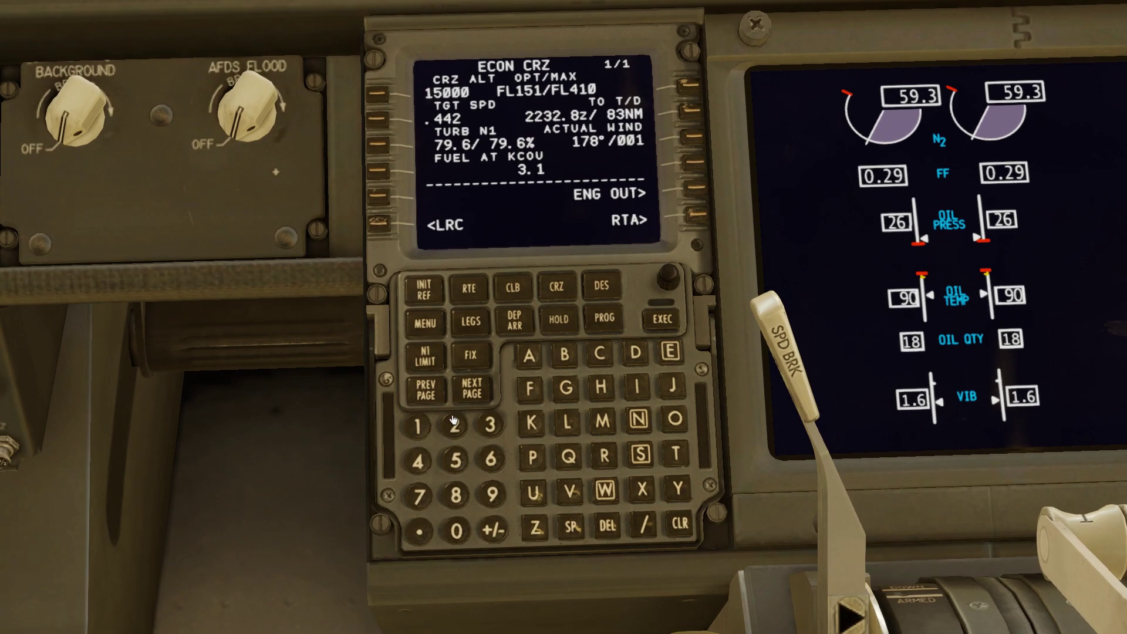
click(454, 423)
click(455, 495)
click(455, 535)
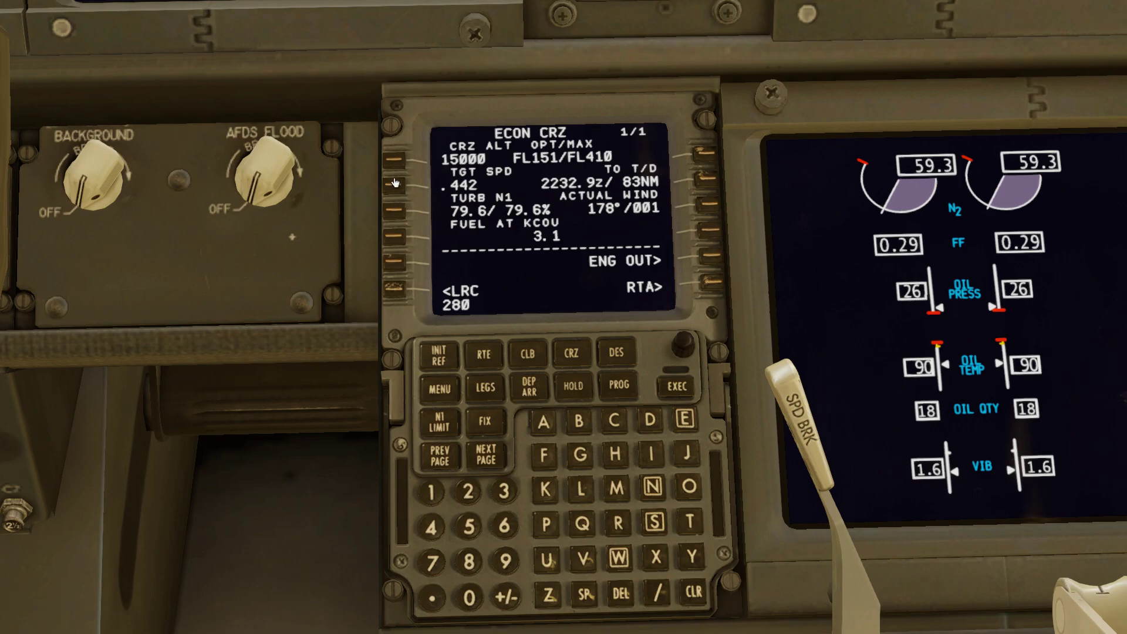
click(395, 183)
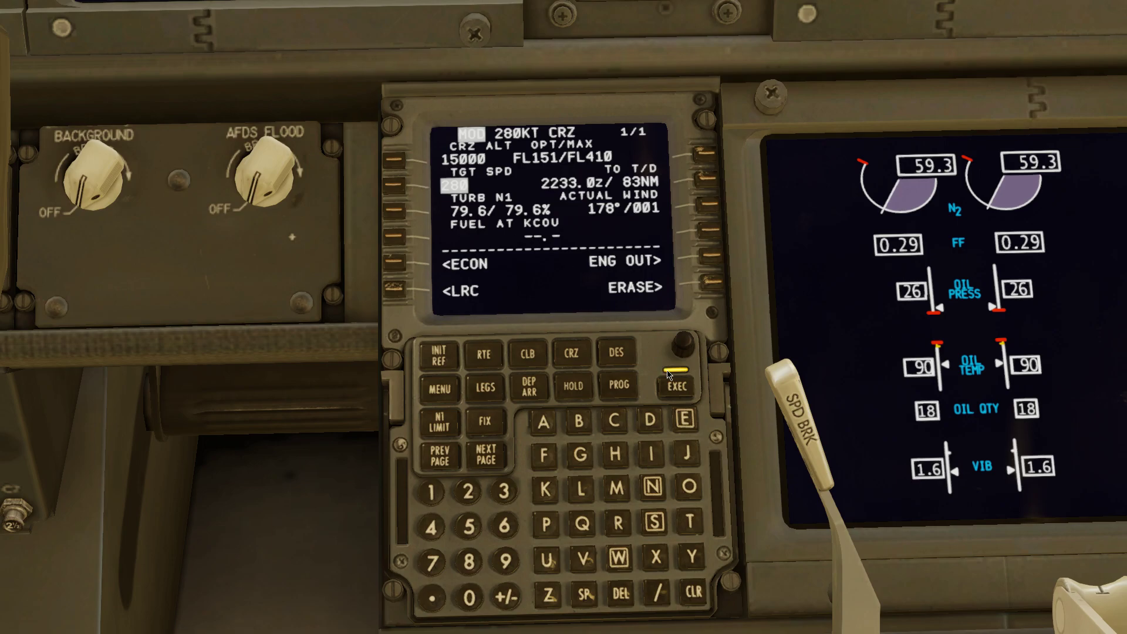
click(681, 390)
drag(570, 308, 574, 307)
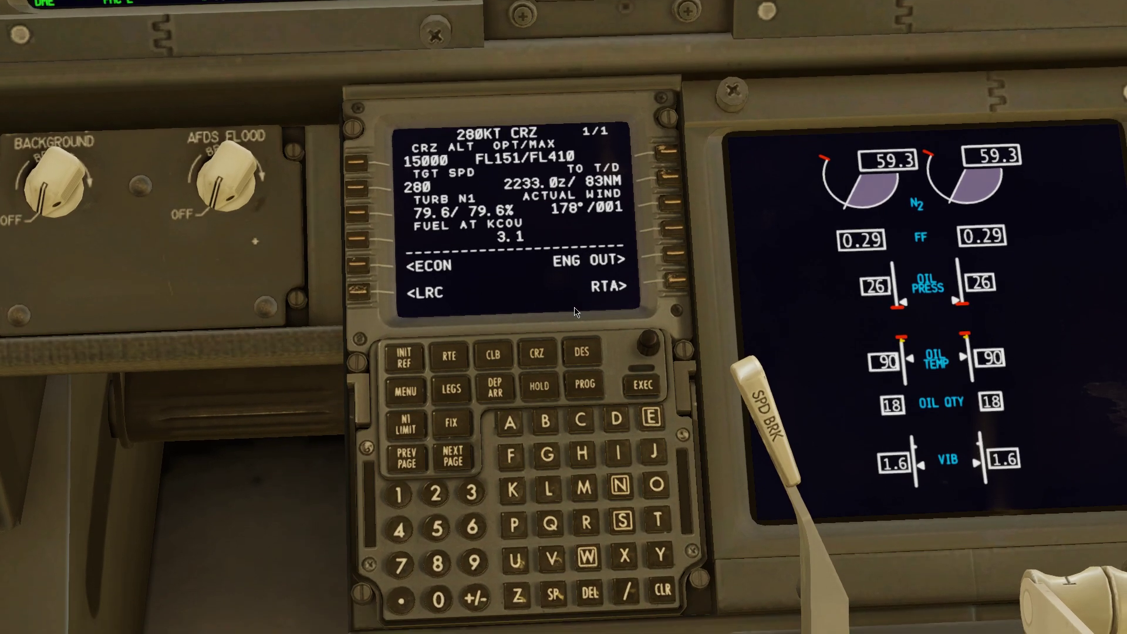